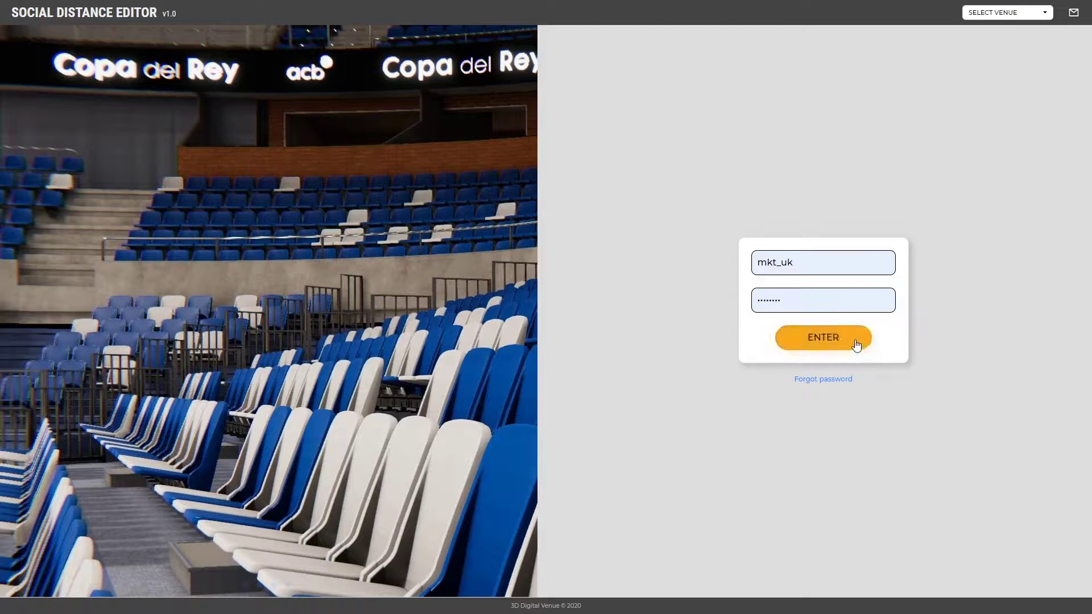
Sign in to Social Distance Editor with the account credentials.
{"action": "left_click", "coordinate": [855, 345]}
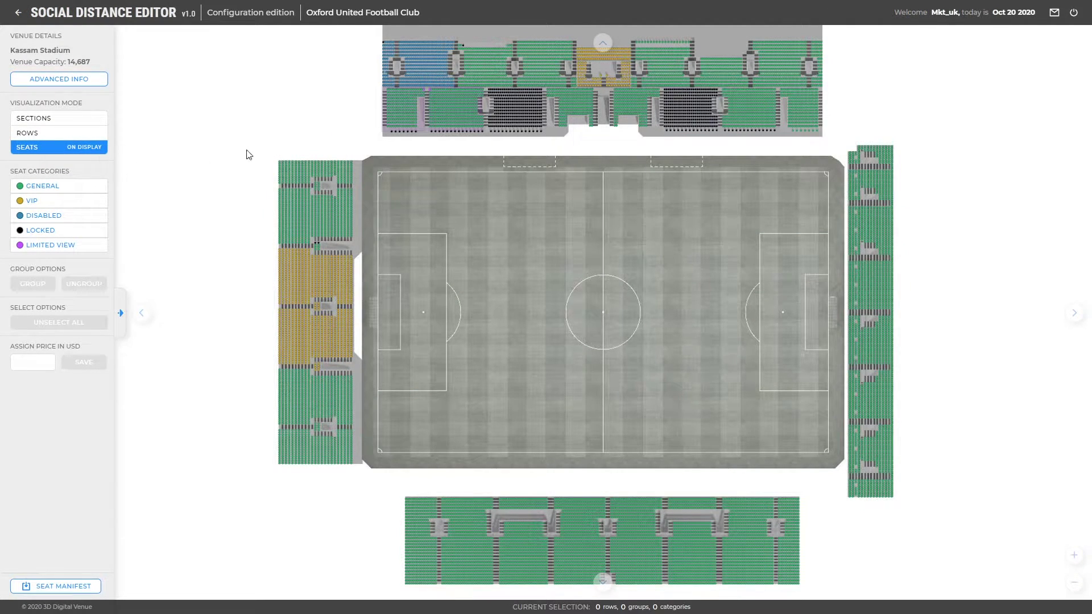
Zoom into the Kassam Stadium seat map and pan to the upper stands' seats.
{"action": "scroll", "coordinate": [572, 149], "scroll_direction": "up", "scroll_amount": 4}
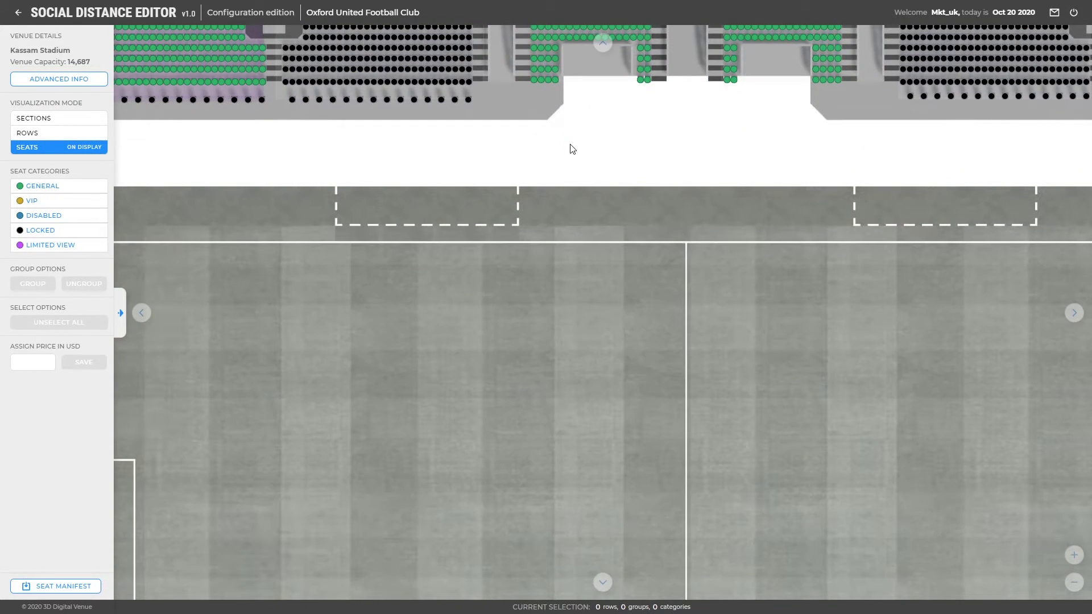
{"action": "scroll", "coordinate": [537, 287], "scroll_direction": "up", "scroll_amount": 2}
{"action": "left_click_drag", "start_coordinate": [537, 287], "coordinate": [826, 513]}
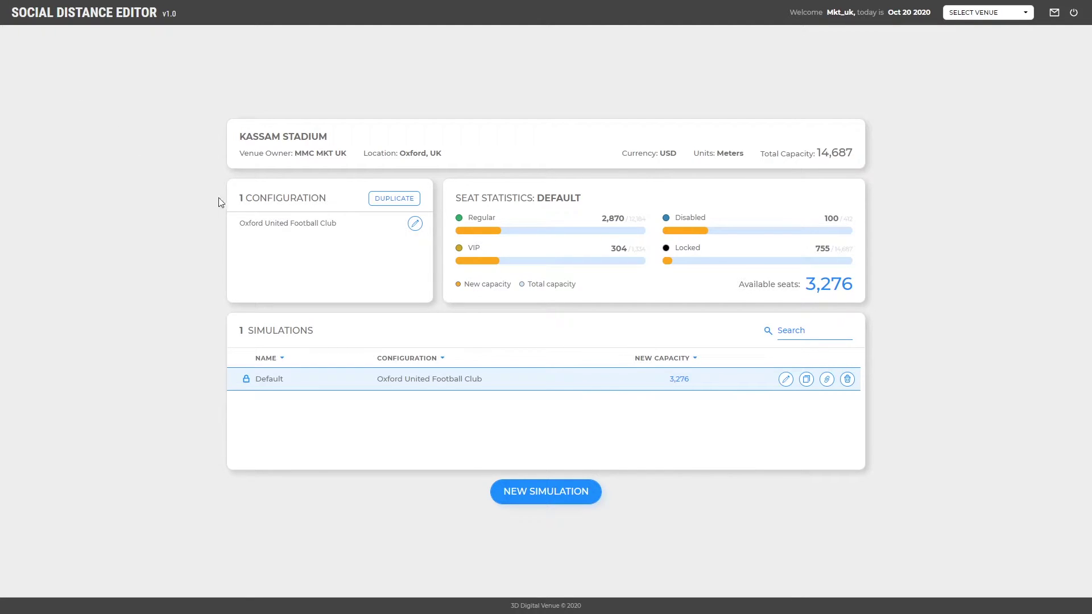
Open the Oxford United Football Club configuration for editing, mapped by sections.
{"action": "left_click", "coordinate": [415, 225]}
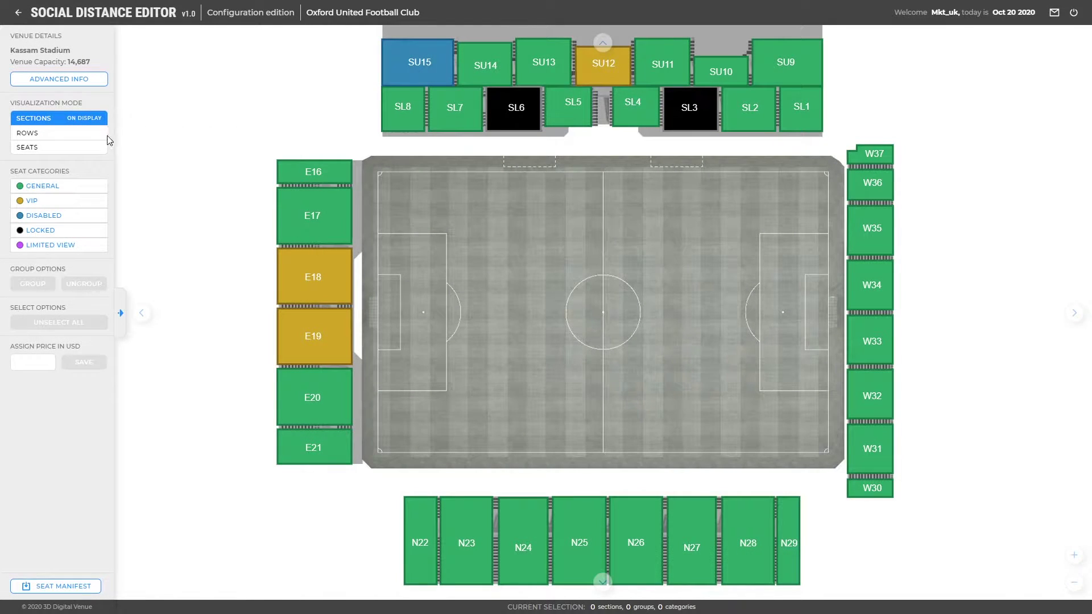
In Rows mode, assign Locked to the top stand's two leftmost front rows.
{"action": "left_click", "coordinate": [103, 137]}
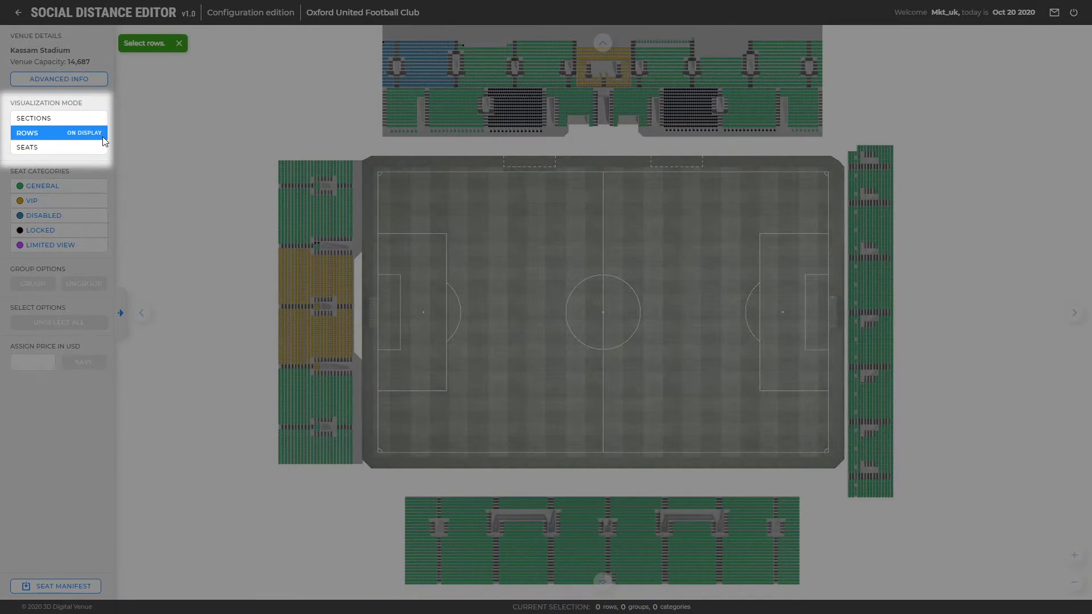
{"action": "scroll", "coordinate": [422, 146], "scroll_direction": "up", "scroll_amount": 3}
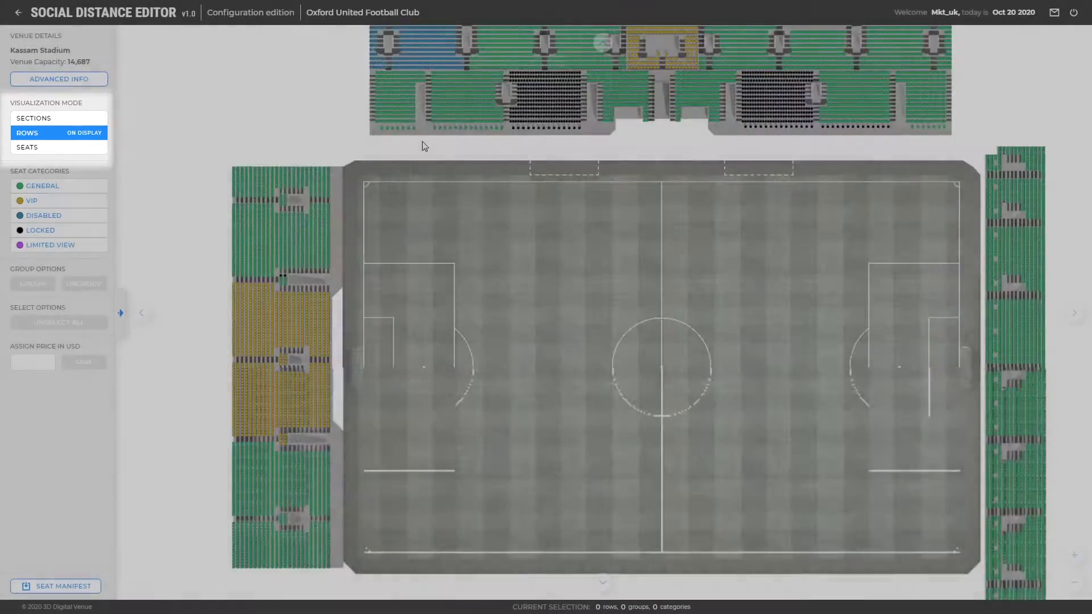
{"action": "scroll", "coordinate": [422, 146], "scroll_direction": "up", "scroll_amount": 1}
{"action": "left_click_drag", "start_coordinate": [419, 147], "coordinate": [412, 227]}
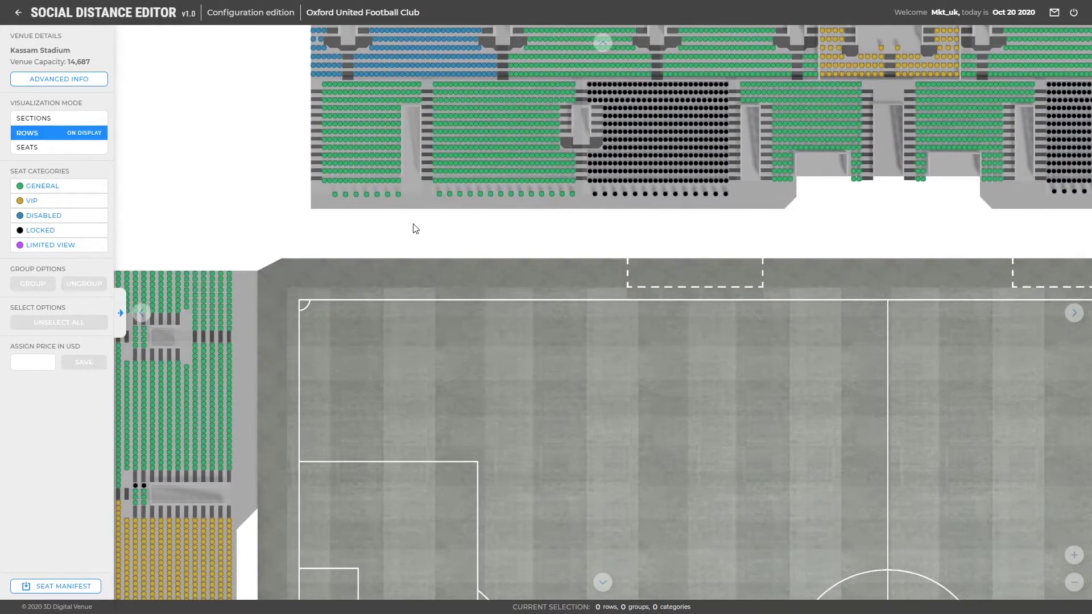
{"action": "left_click", "coordinate": [396, 196]}
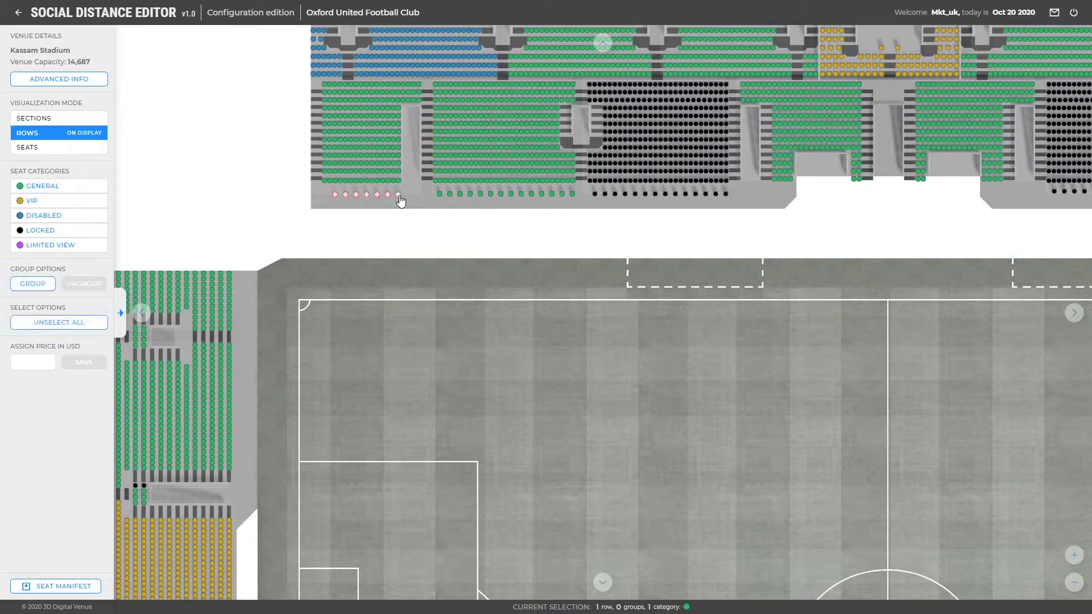
{"action": "left_click", "coordinate": [441, 197]}
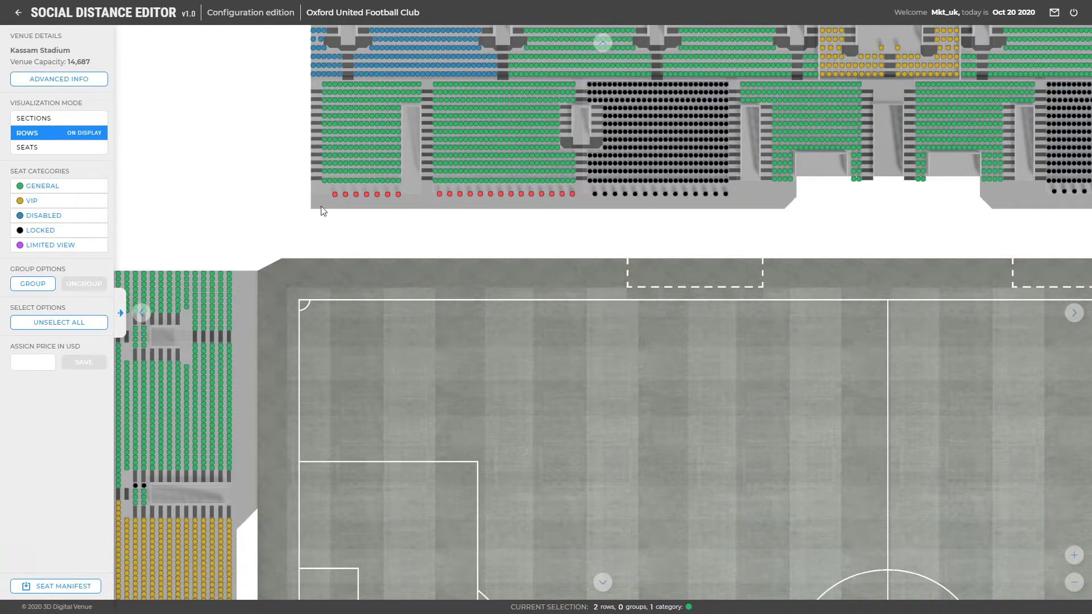
{"action": "left_click", "coordinate": [91, 231]}
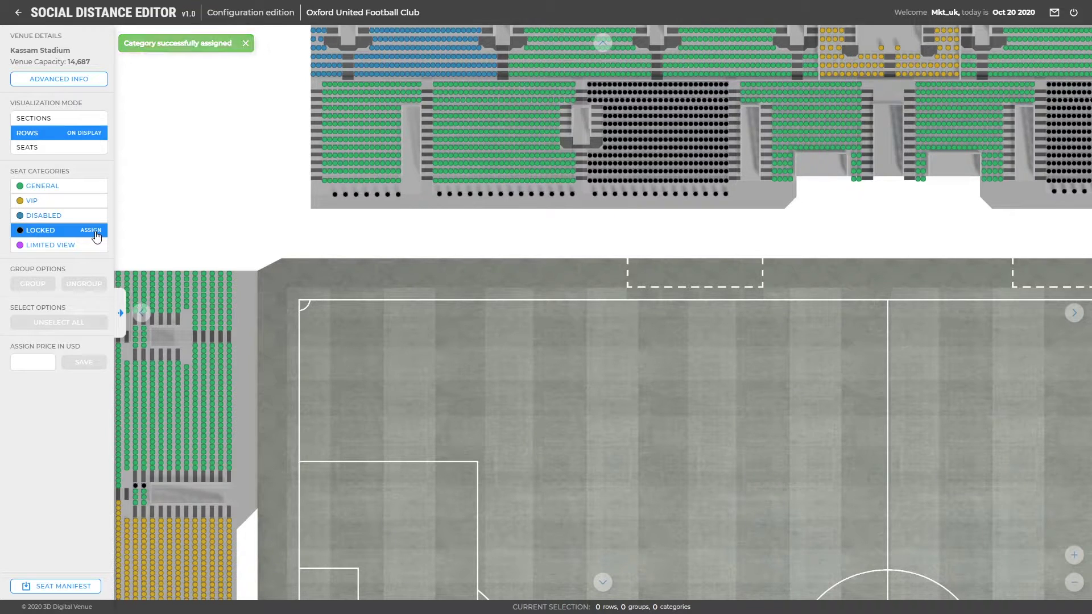
In Seats mode, give both aisle seats of the first green row the Limited View category.
{"action": "left_click", "coordinate": [101, 150]}
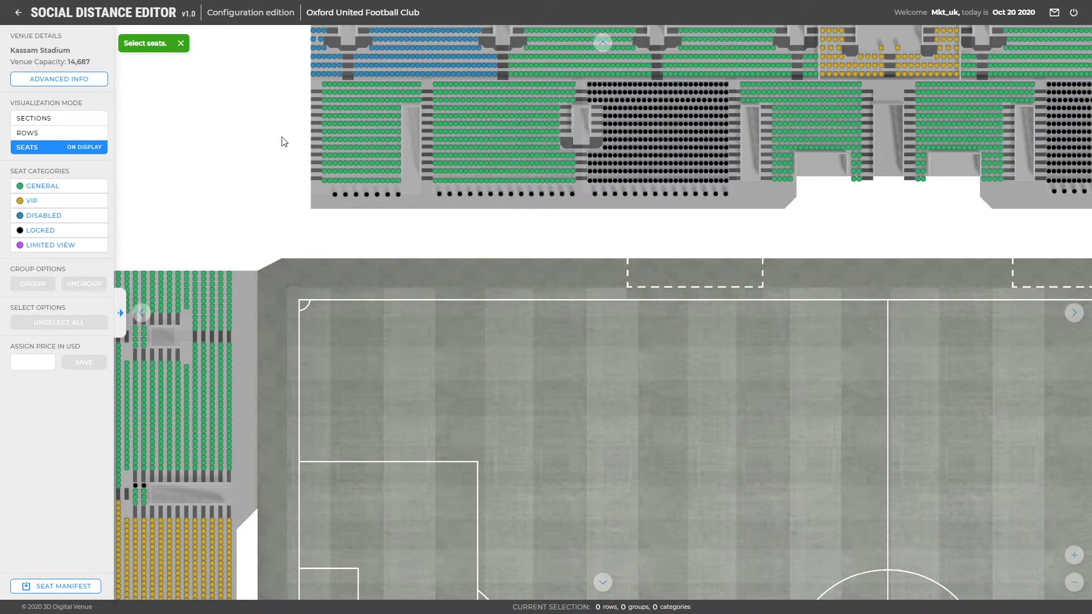
{"action": "scroll", "coordinate": [426, 117], "scroll_direction": "up", "scroll_amount": 3}
{"action": "left_click_drag", "start_coordinate": [417, 135], "coordinate": [404, 224]}
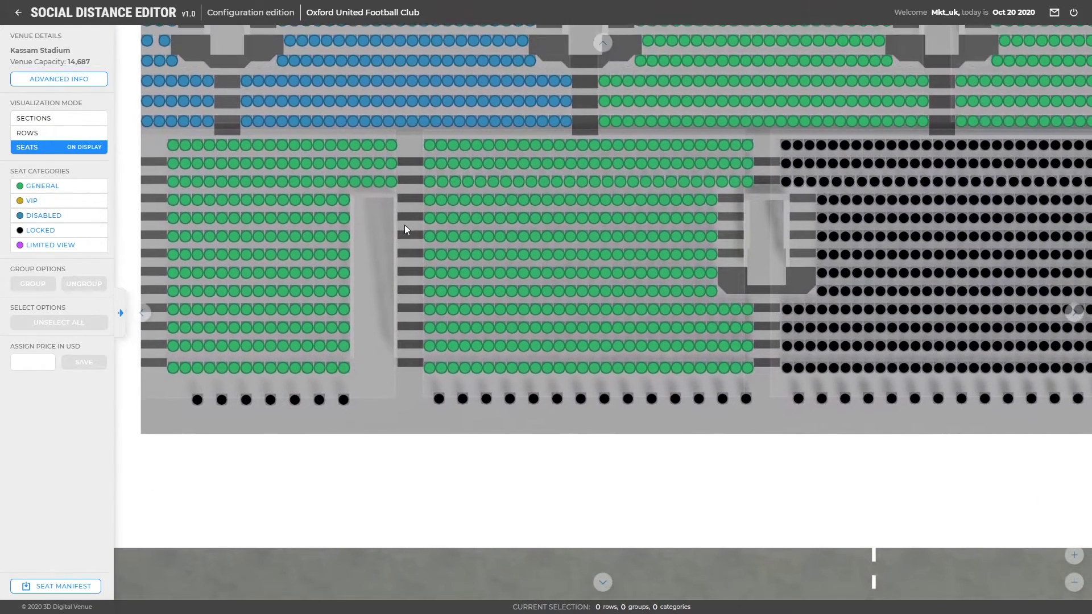
{"action": "left_click", "coordinate": [391, 147]}
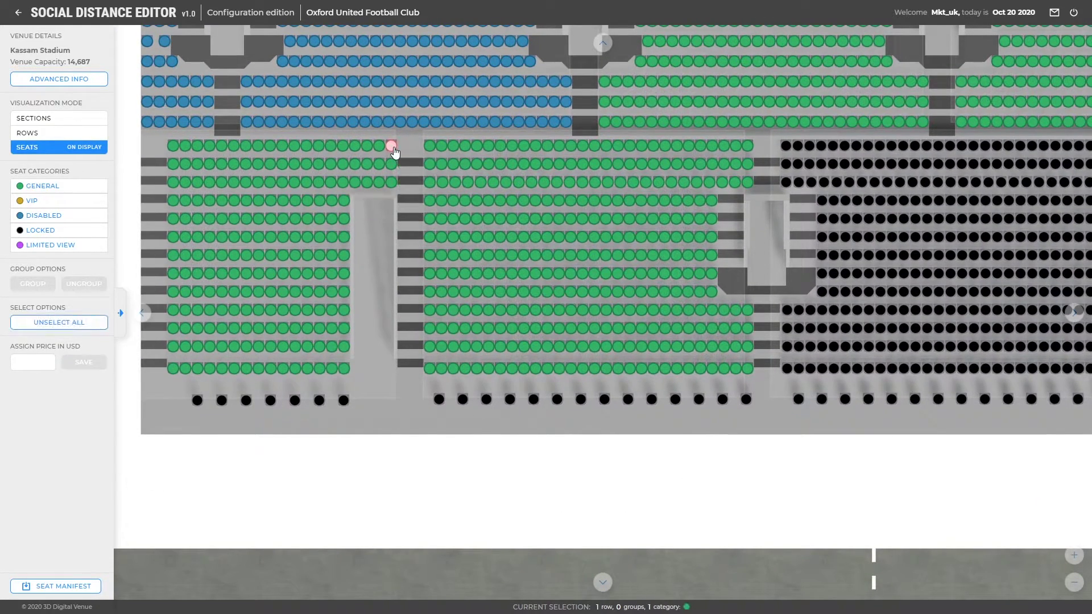
{"action": "left_click", "coordinate": [430, 148]}
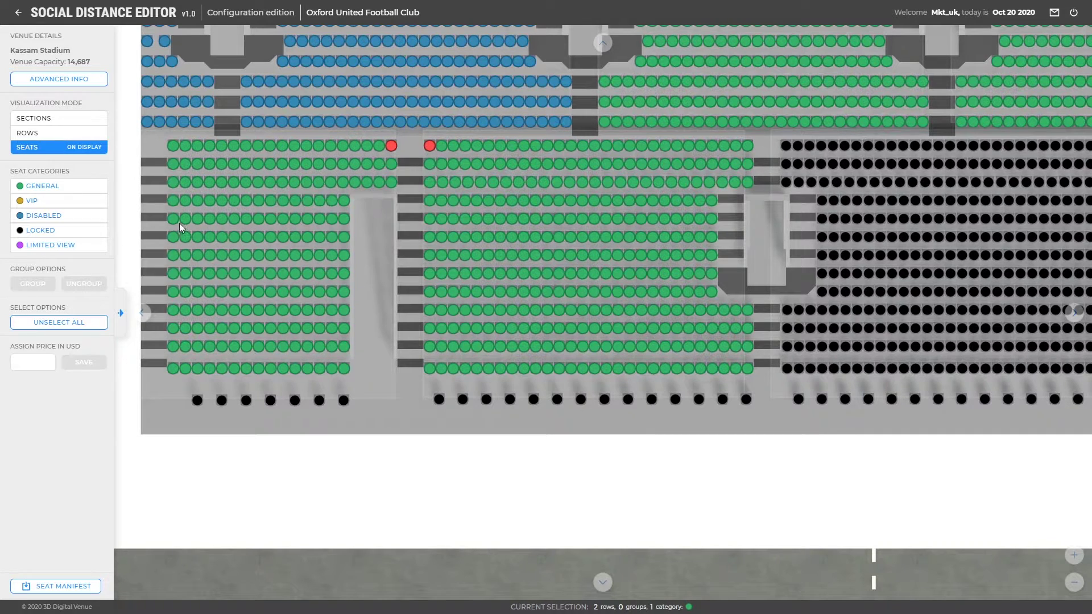
{"action": "left_click", "coordinate": [91, 250]}
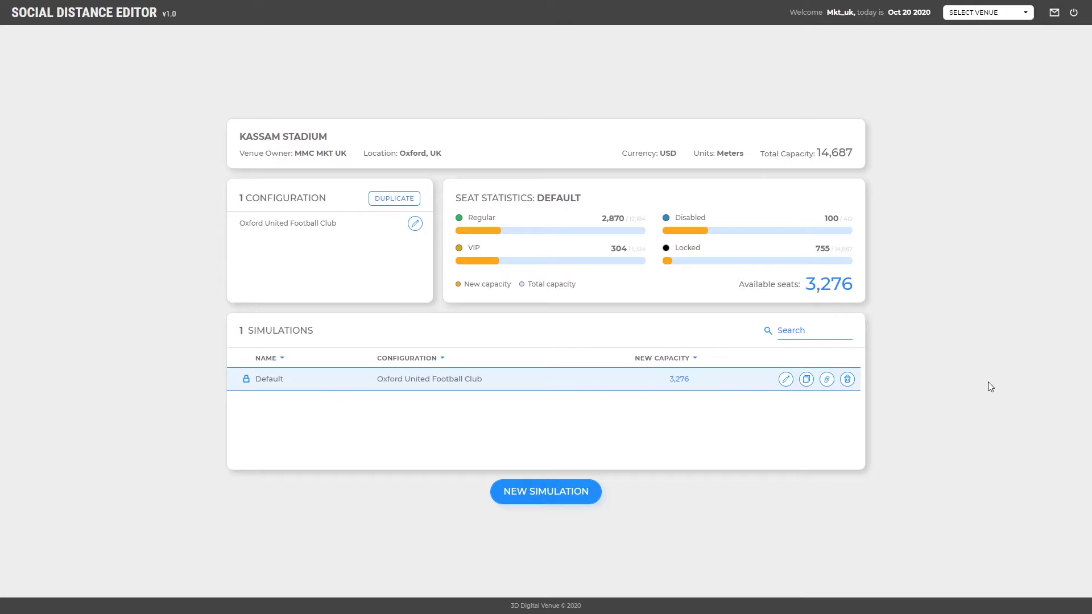
Set Share to YES for the Default simulation so anyone with the link can view it.
{"action": "left_click", "coordinate": [826, 380]}
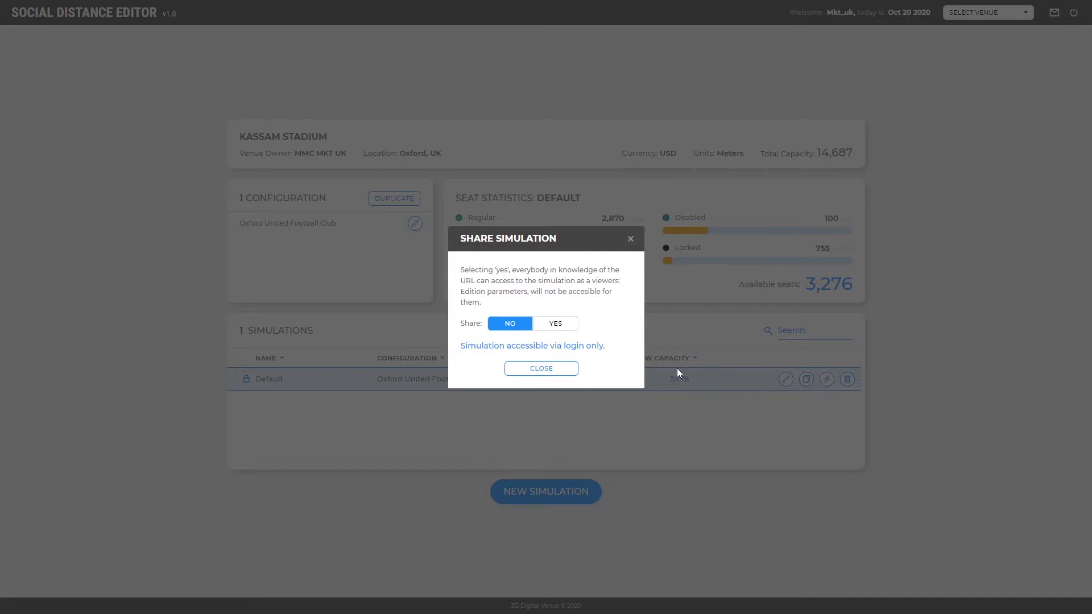
{"action": "left_click", "coordinate": [570, 327]}
{"action": "left_click", "coordinate": [570, 330]}
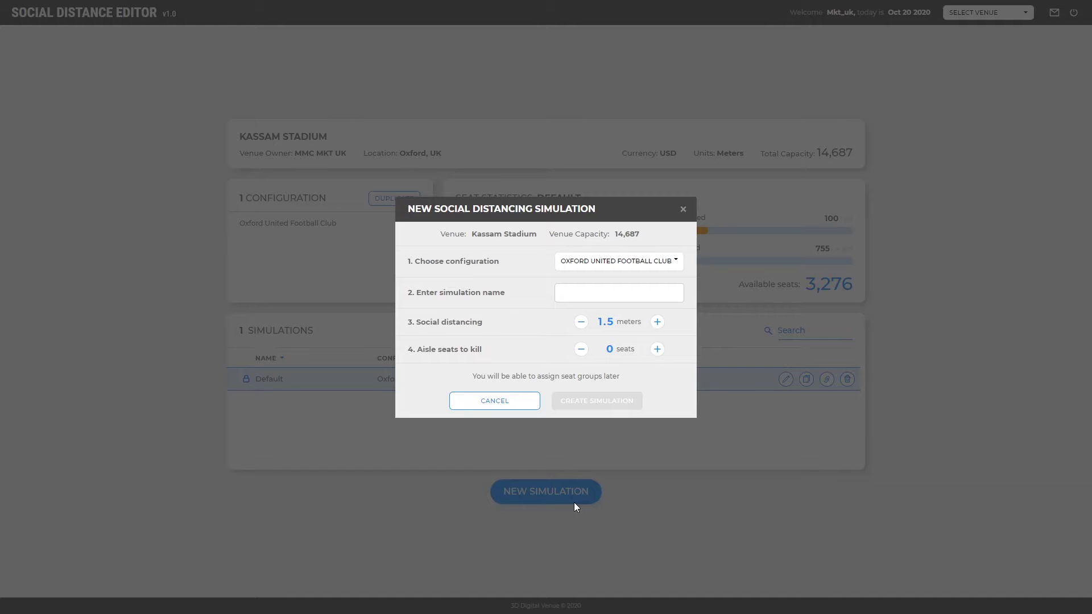
Create a simulation named 'test' with 1.5 meters distancing and 0 aisle seats.
{"action": "left_click", "coordinate": [599, 292]}
{"action": "type", "text": "test"}
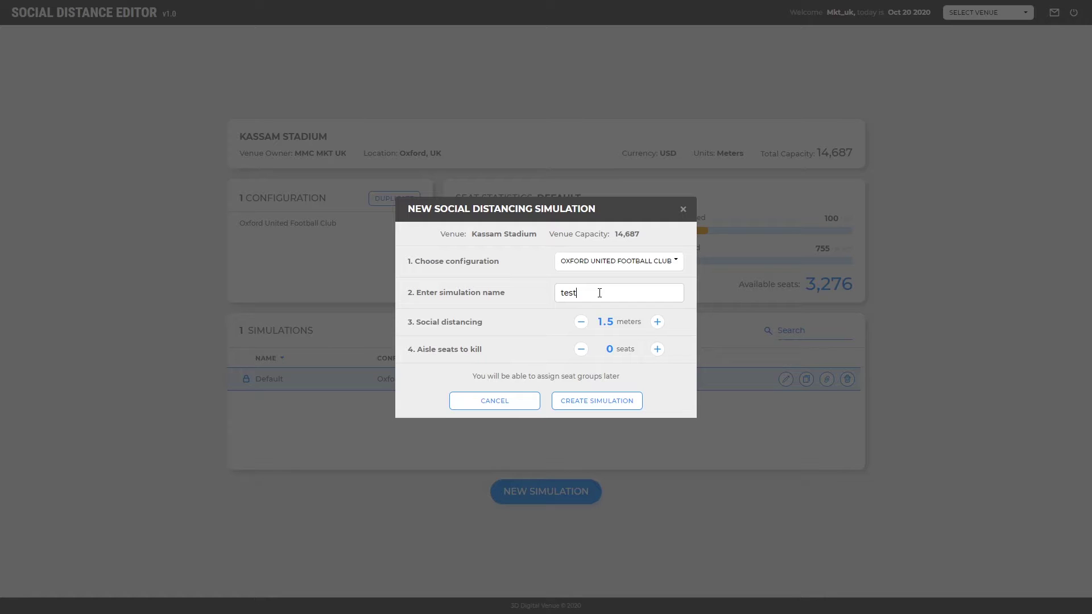
{"action": "left_click", "coordinate": [608, 413]}
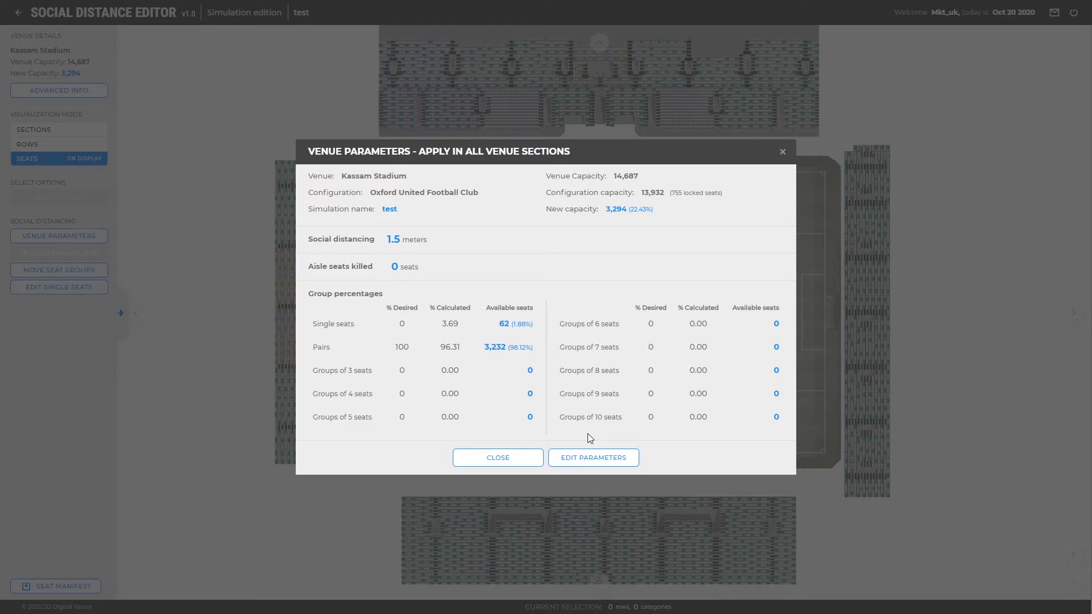
Change parameters to Pairs 20, Groups of 4 seats 40, Groups of 6 seats 40.
{"action": "left_click", "coordinate": [589, 467]}
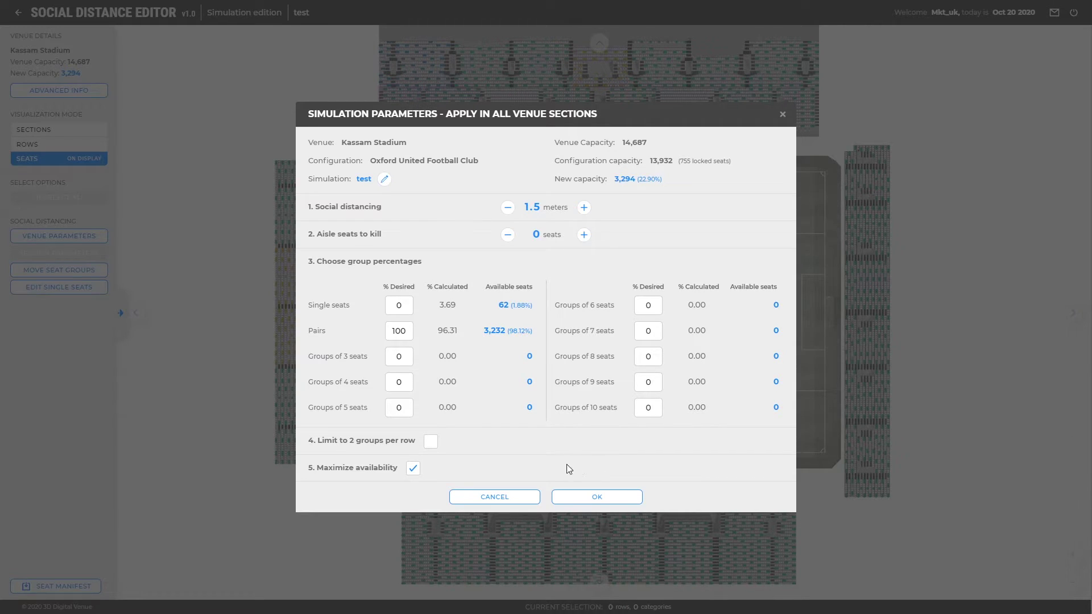
{"action": "double_click", "coordinate": [401, 331]}
{"action": "type", "text": "20"}
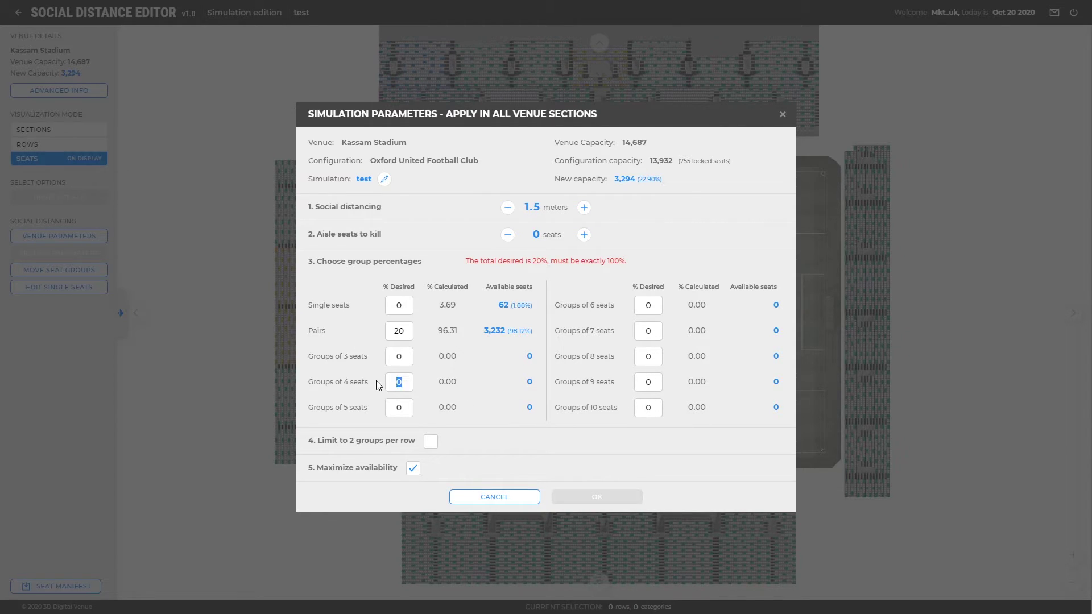
{"action": "type", "text": "40"}
{"action": "double_click", "coordinate": [648, 305]}
{"action": "type", "text": "40"}
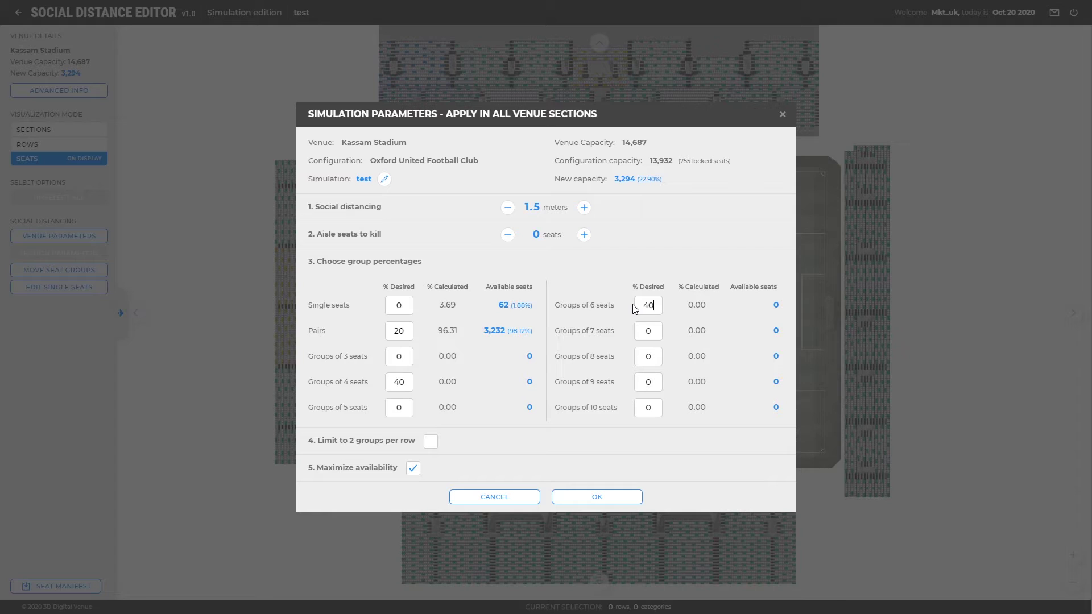
{"action": "left_click", "coordinate": [589, 500]}
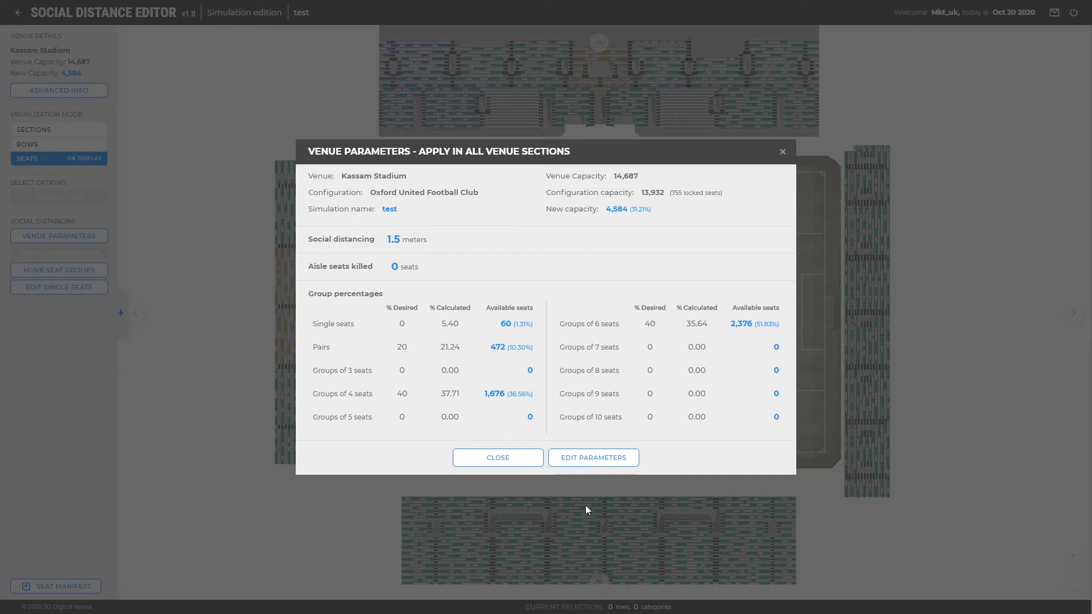
Close the Venue Parameters summary and zoom in on the top stand's recalculated seats.
{"action": "left_click", "coordinate": [528, 462]}
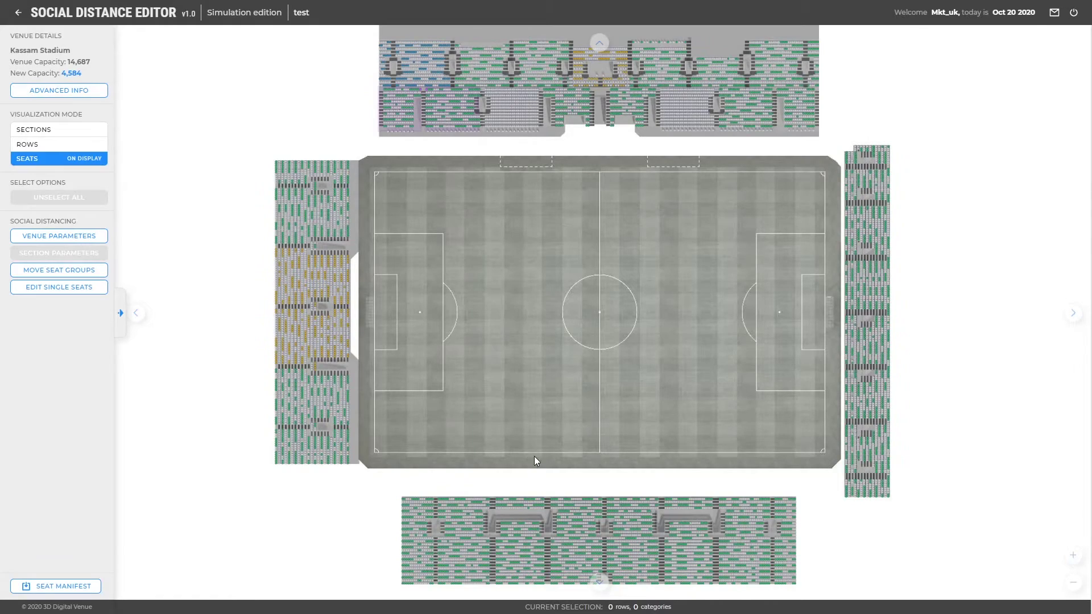
{"action": "scroll", "coordinate": [605, 139], "scroll_direction": "up", "scroll_amount": 10}
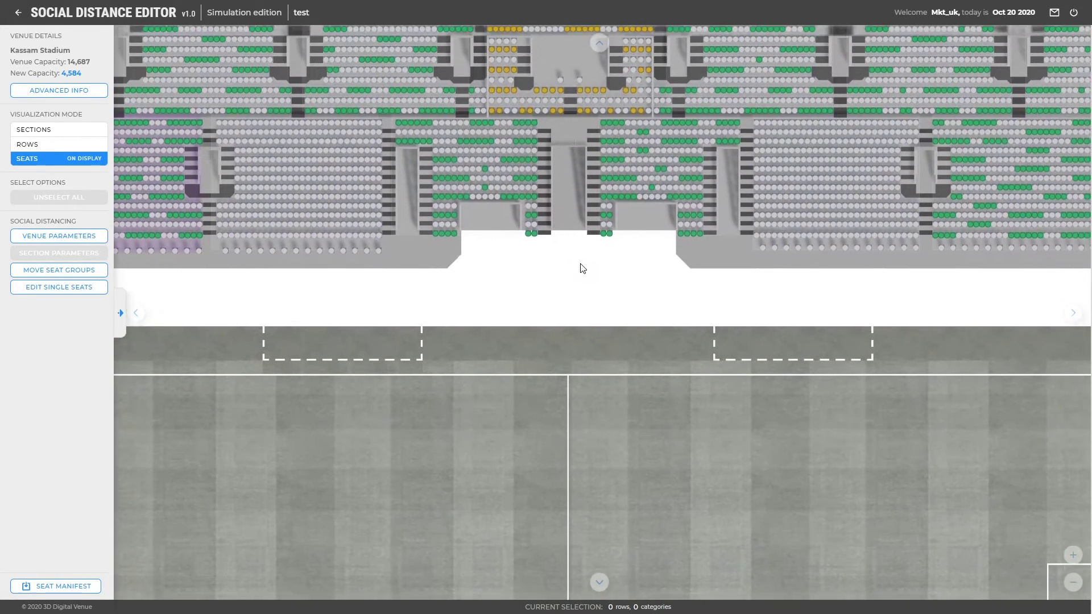
{"action": "left_click_drag", "start_coordinate": [582, 268], "coordinate": [596, 378]}
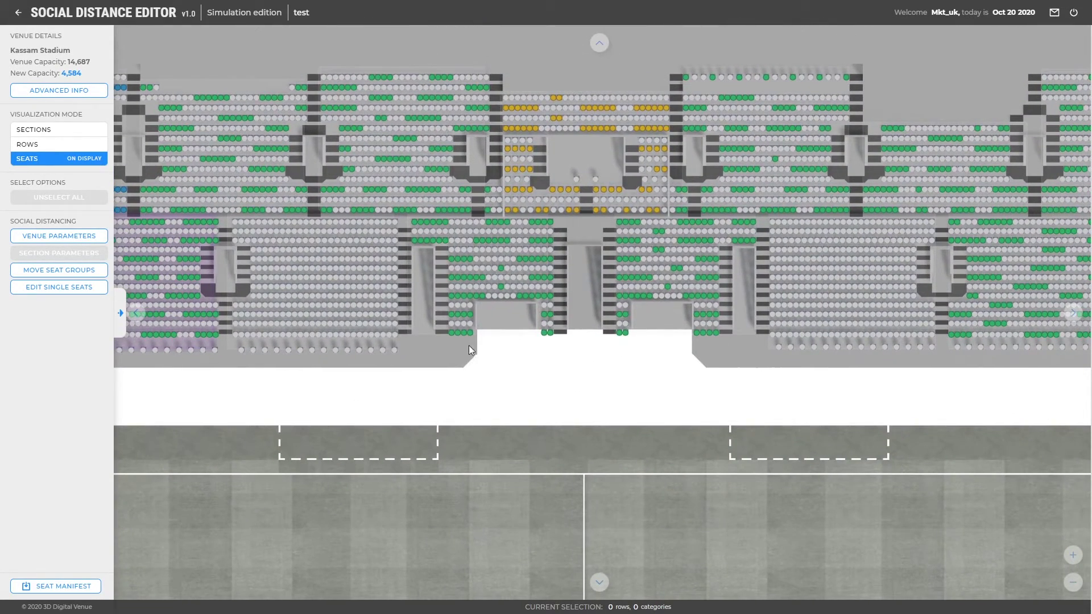
{"action": "scroll", "coordinate": [422, 316], "scroll_direction": "up", "scroll_amount": 5}
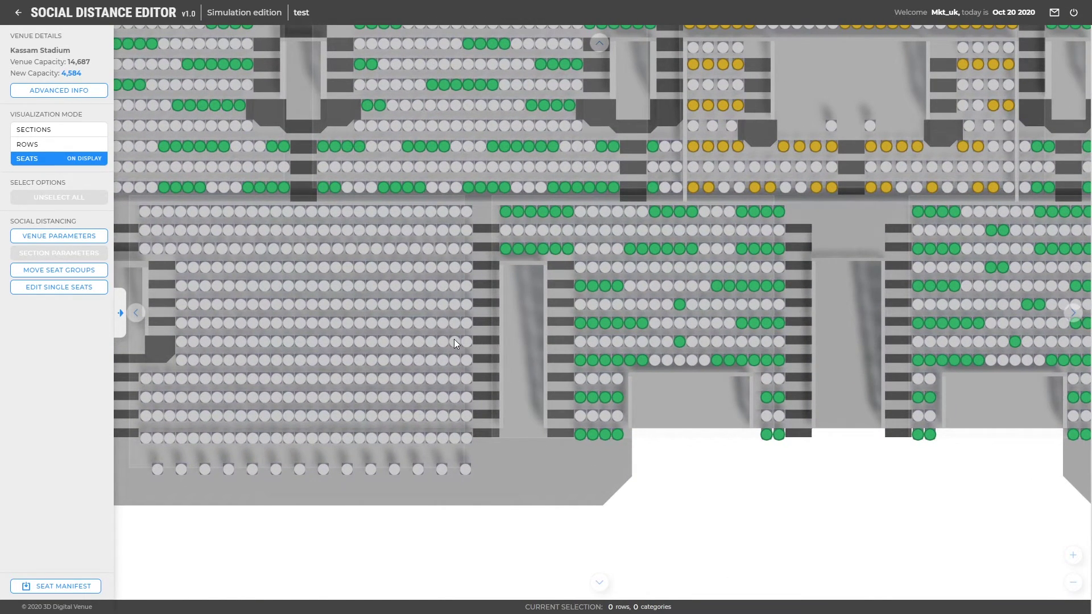
Try Move Seat Groups on a front-row six-seat group, then enable Edit Single Seats.
{"action": "left_click", "coordinate": [101, 272]}
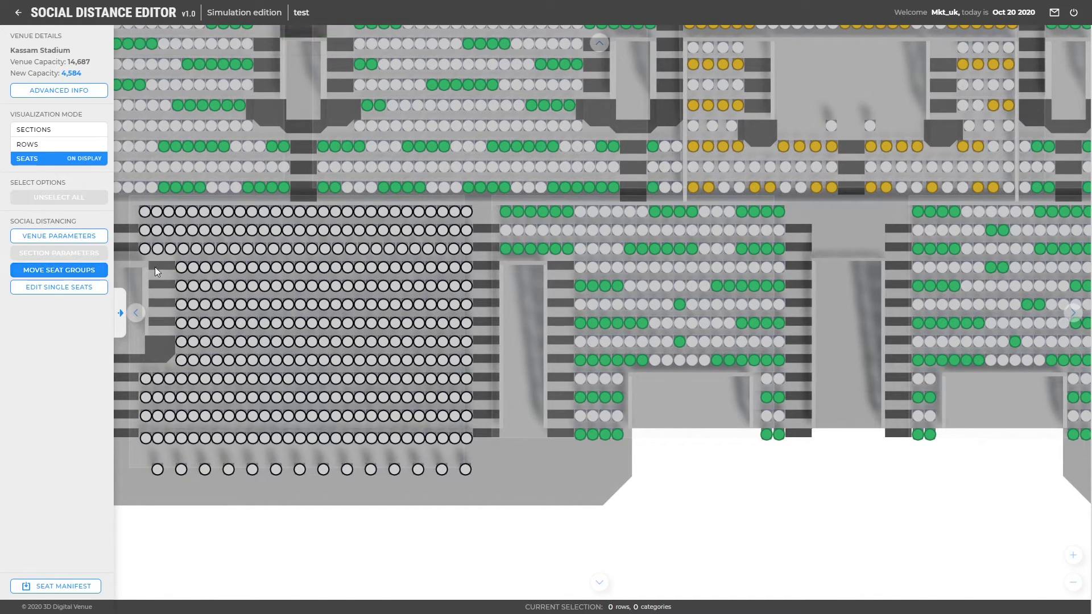
{"action": "left_click", "coordinate": [542, 212]}
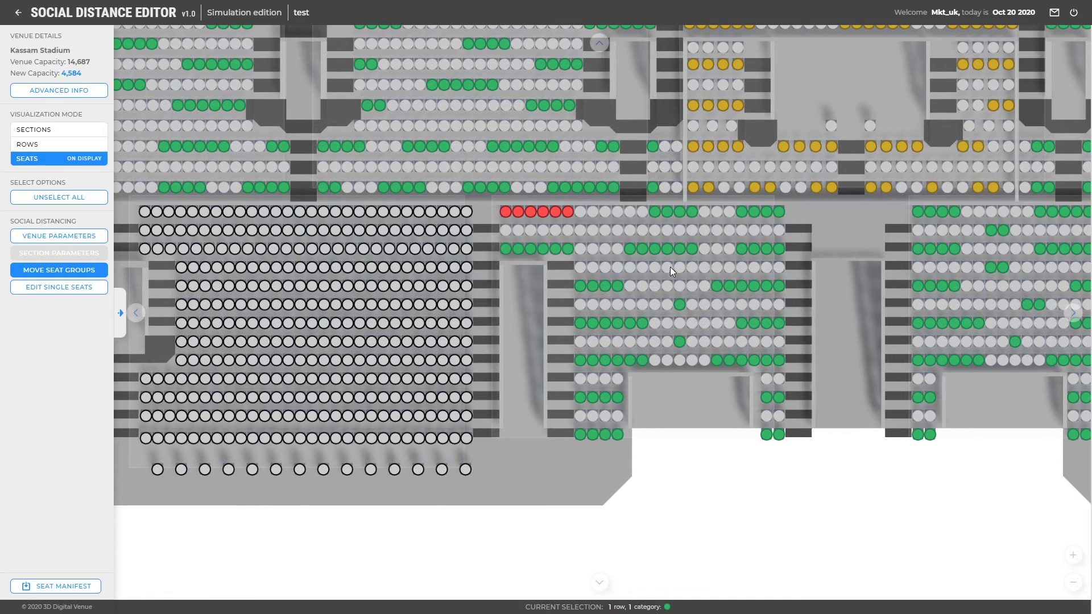
{"action": "left_click", "coordinate": [505, 214]}
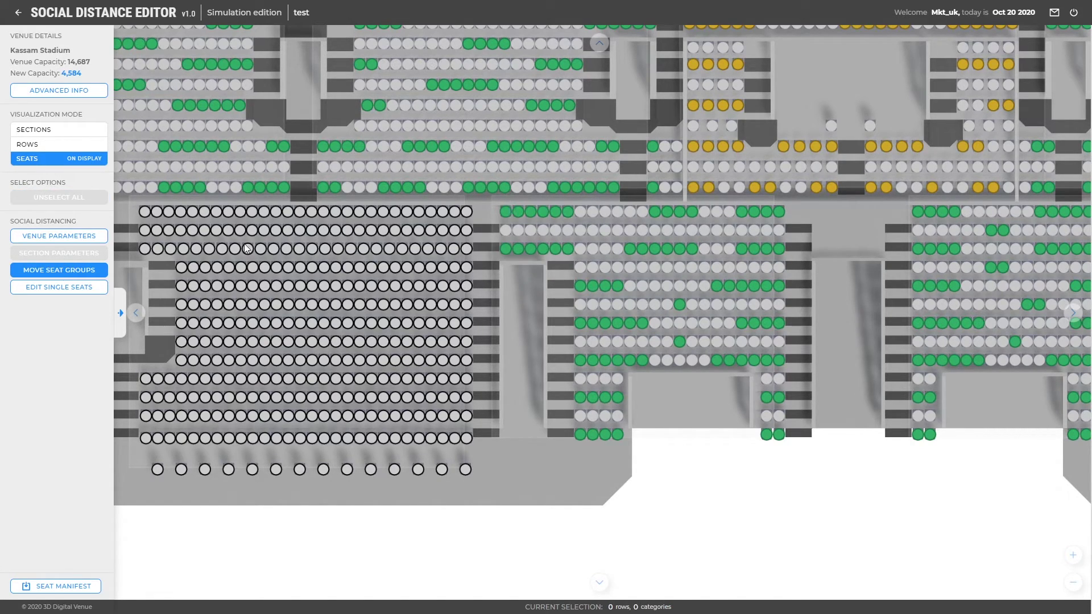
{"action": "left_click", "coordinate": [102, 290]}
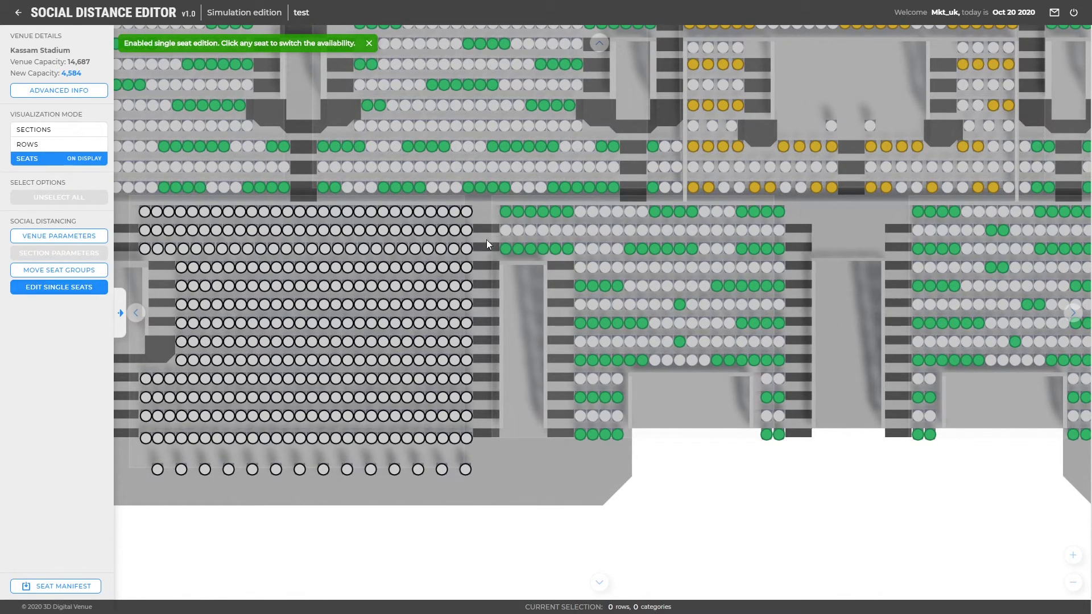
{"action": "left_click", "coordinate": [579, 213]}
{"action": "left_click", "coordinate": [591, 214]}
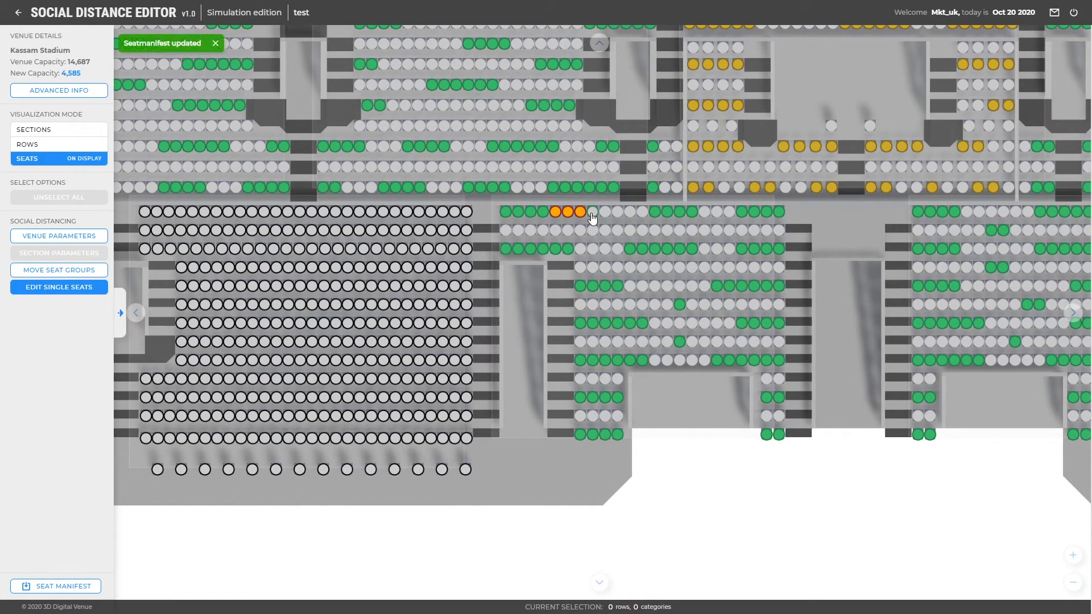
{"action": "left_click", "coordinate": [604, 215]}
{"action": "left_click", "coordinate": [617, 214]}
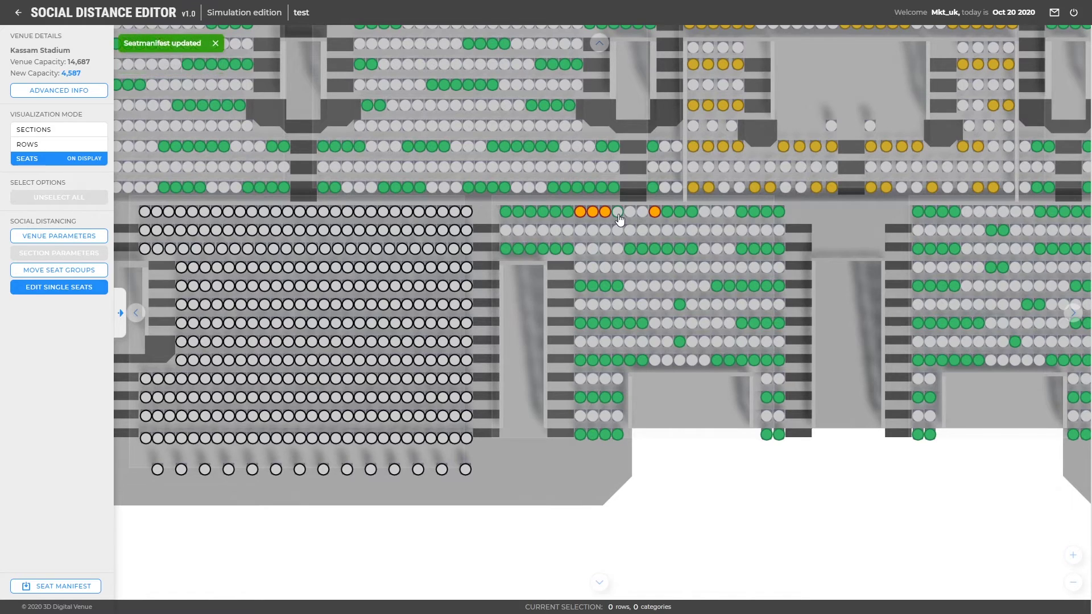
{"action": "mouse_move", "coordinate": [605, 219]}
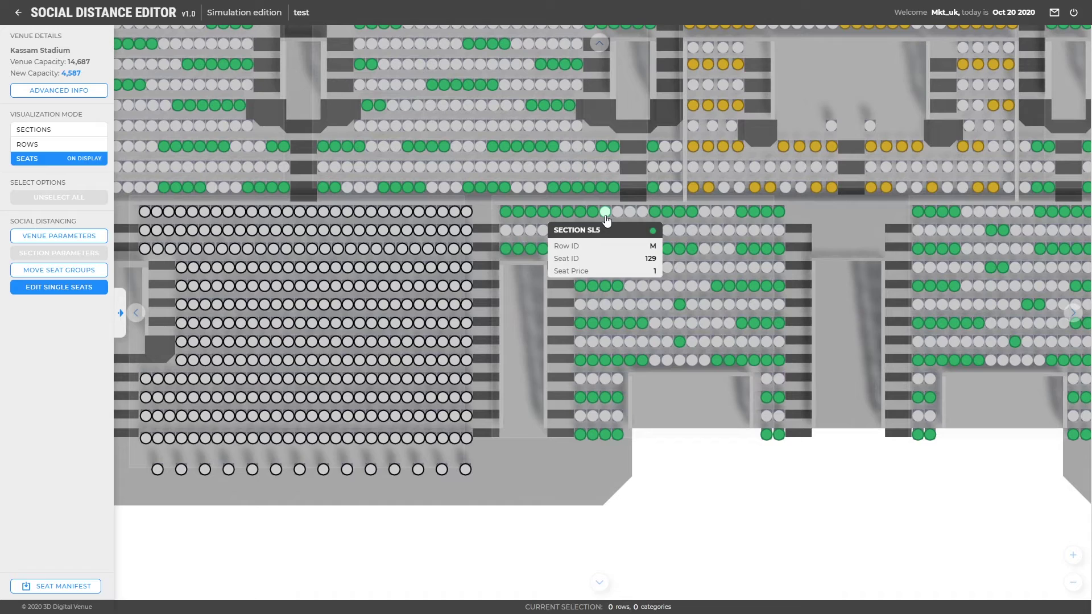
{"action": "left_click", "coordinate": [591, 217]}
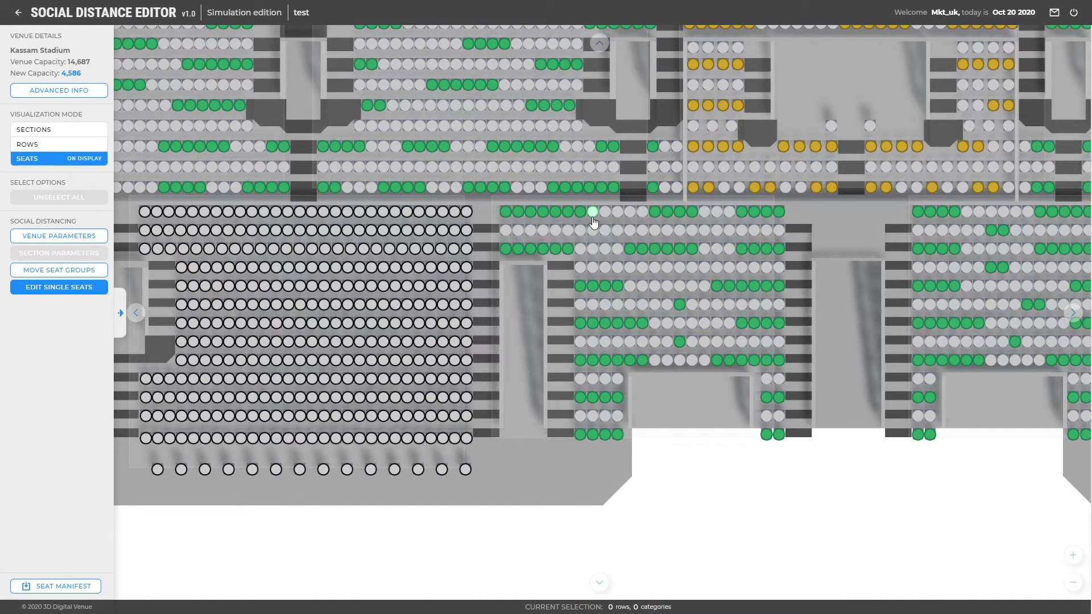
{"action": "left_click", "coordinate": [580, 217]}
Select section SL5 in the Sections view and open its parameters for editing.
{"action": "left_click", "coordinate": [81, 134]}
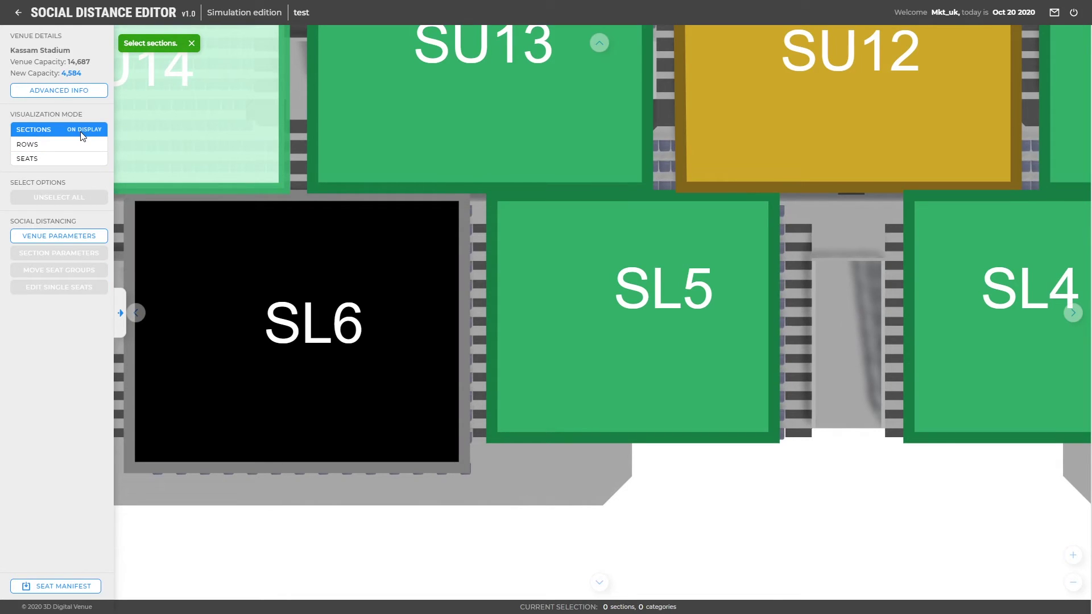
{"action": "left_click", "coordinate": [597, 292]}
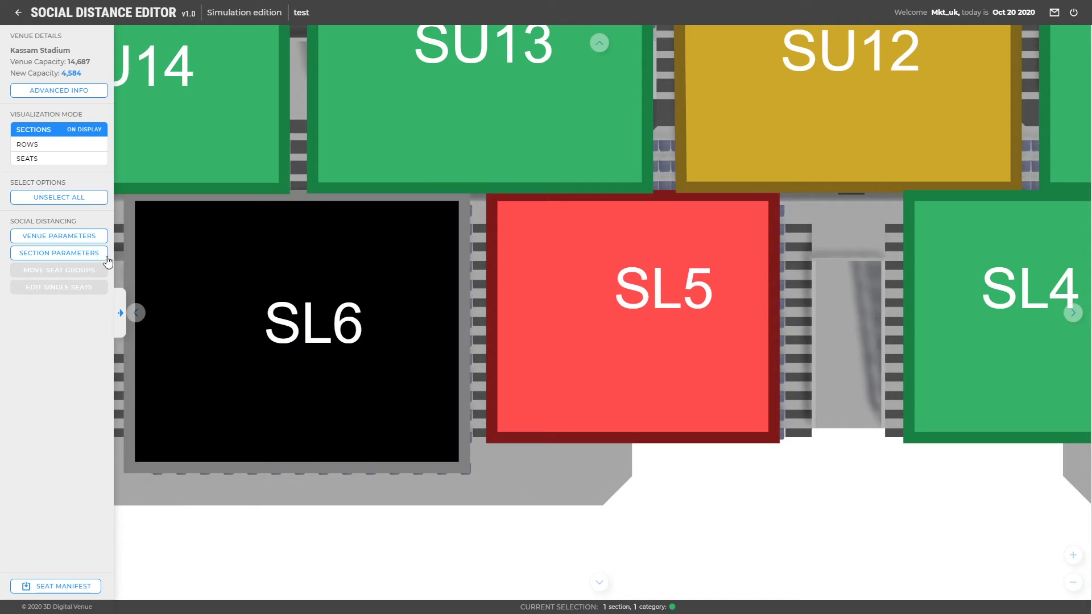
{"action": "left_click", "coordinate": [96, 253]}
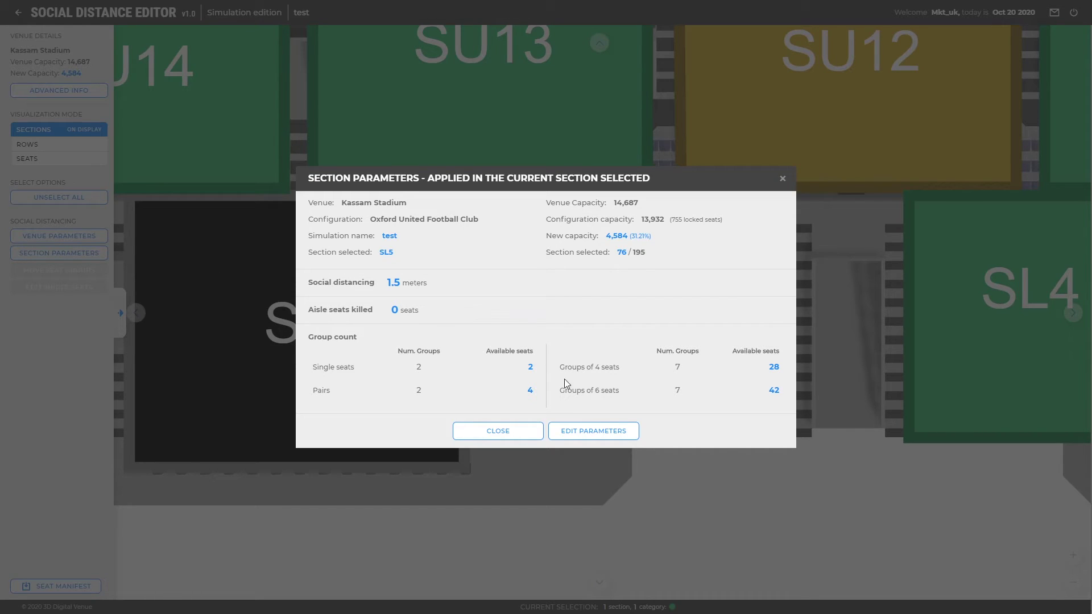
{"action": "left_click", "coordinate": [578, 430]}
Set SL5 group percentages to 20% groups of 5, 40% of 7 and 40% of 8.
{"action": "left_click", "coordinate": [517, 418]}
{"action": "type", "text": "20"}
{"action": "left_click", "coordinate": [742, 341]}
{"action": "type", "text": "40"}
{"action": "key", "text": "Tab"}
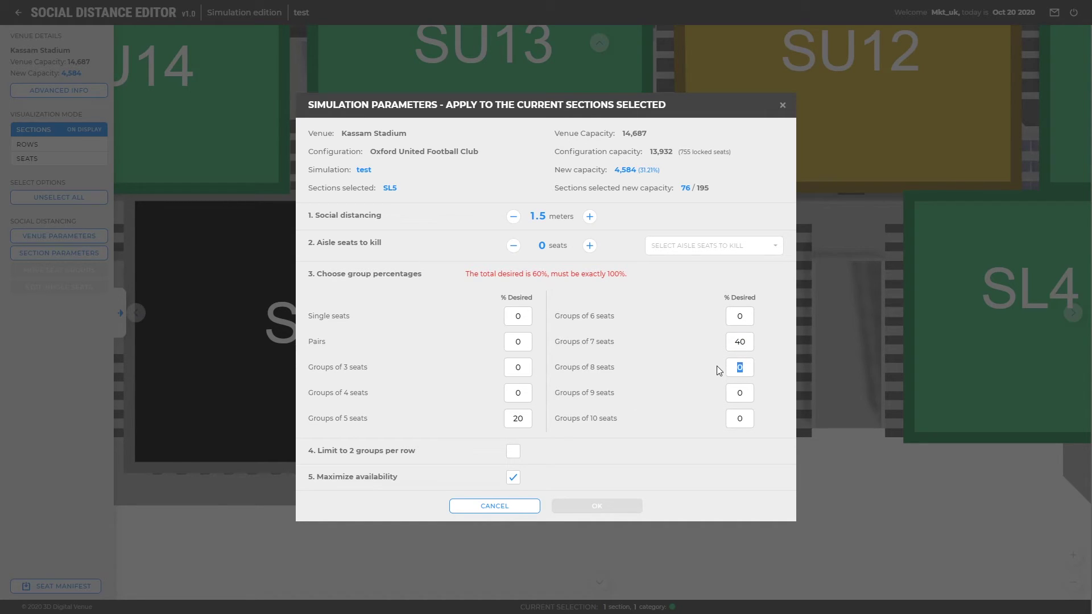
{"action": "type", "text": "40"}
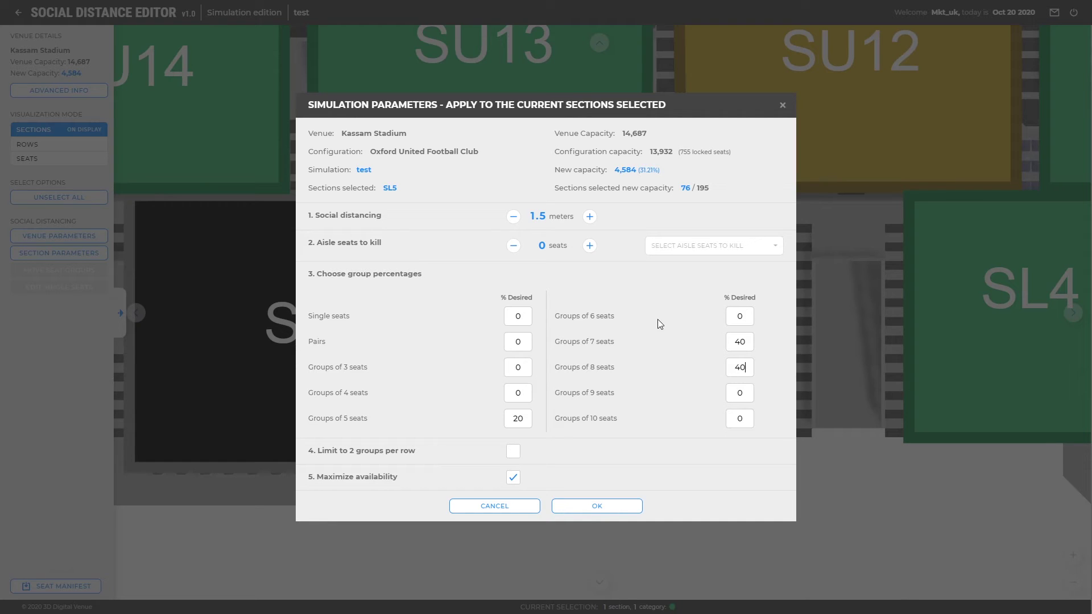
Kill one aisle seat at the ending of each row and apply the SL5 parameters.
{"action": "left_click", "coordinate": [591, 247]}
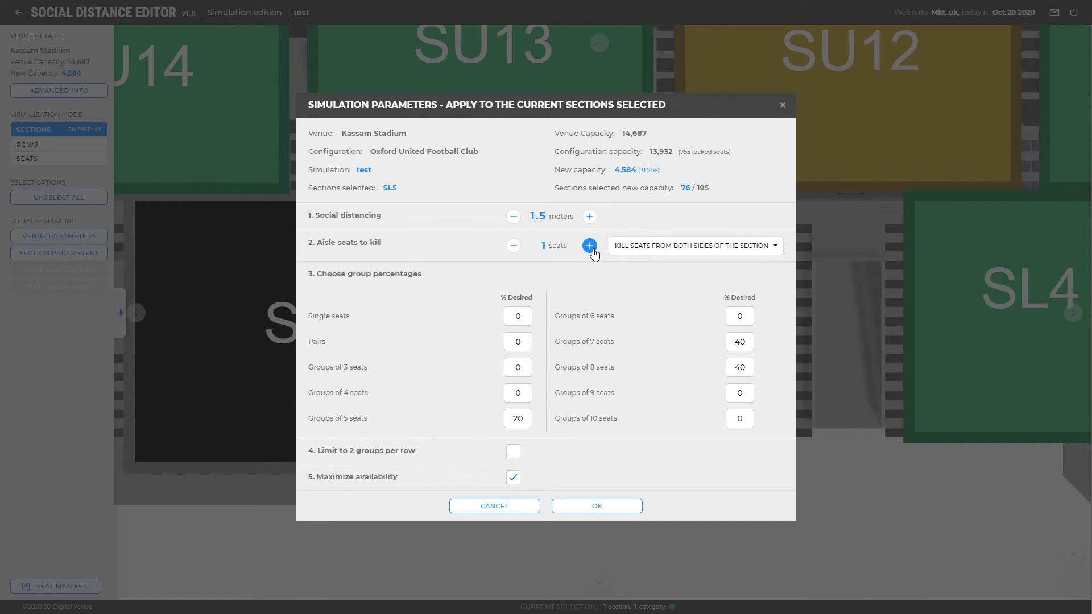
{"action": "left_click", "coordinate": [627, 255]}
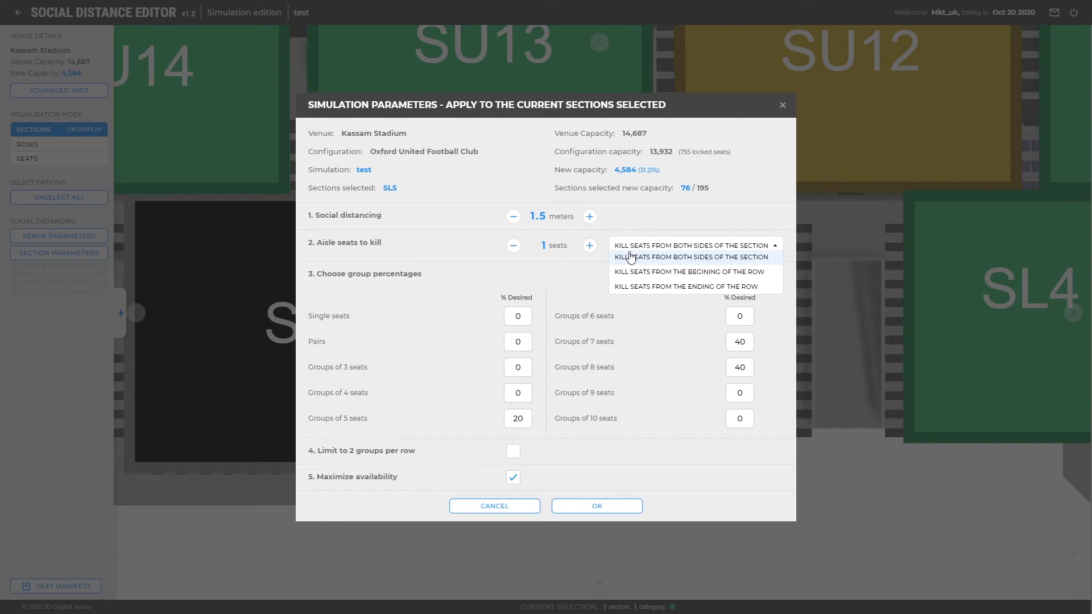
{"action": "left_click", "coordinate": [631, 287]}
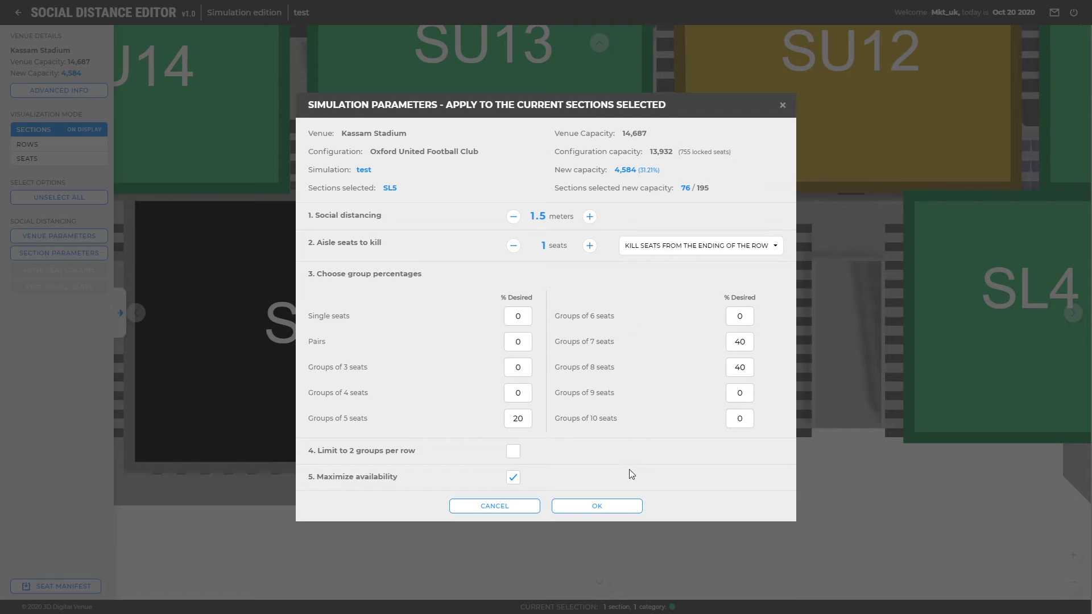
{"action": "left_click", "coordinate": [622, 506]}
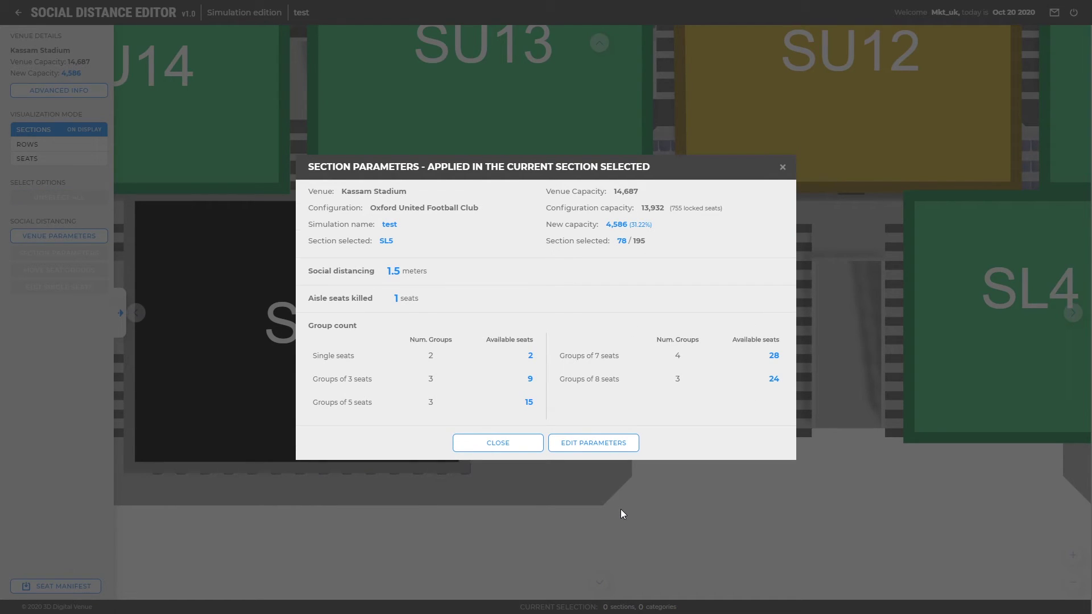
Close the SL5 summary, switch the map to seat rows and pan to the central stands.
{"action": "left_click", "coordinate": [532, 447]}
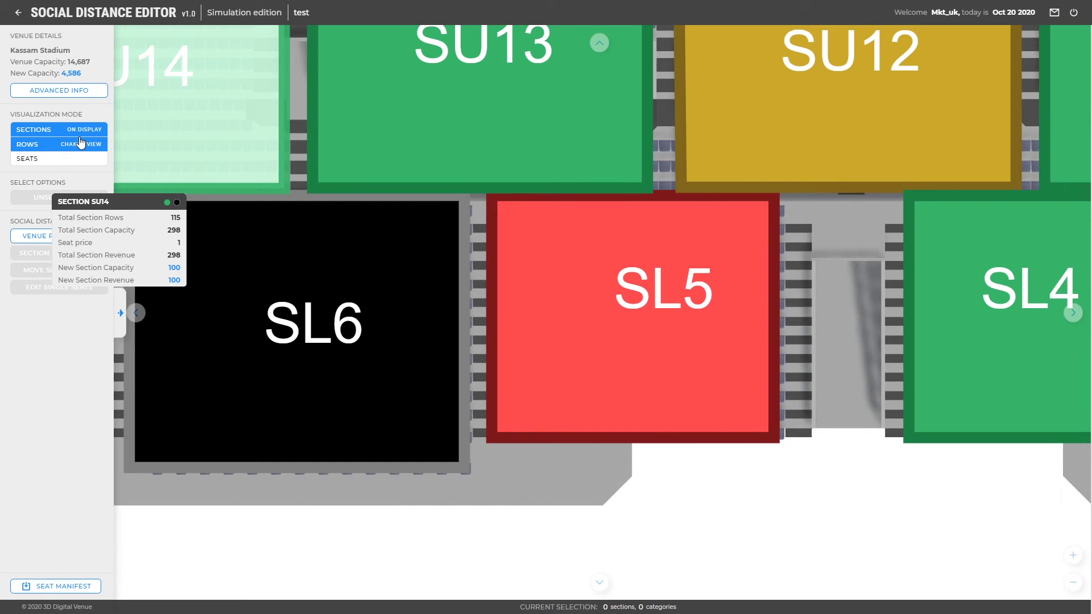
{"action": "left_click", "coordinate": [81, 143]}
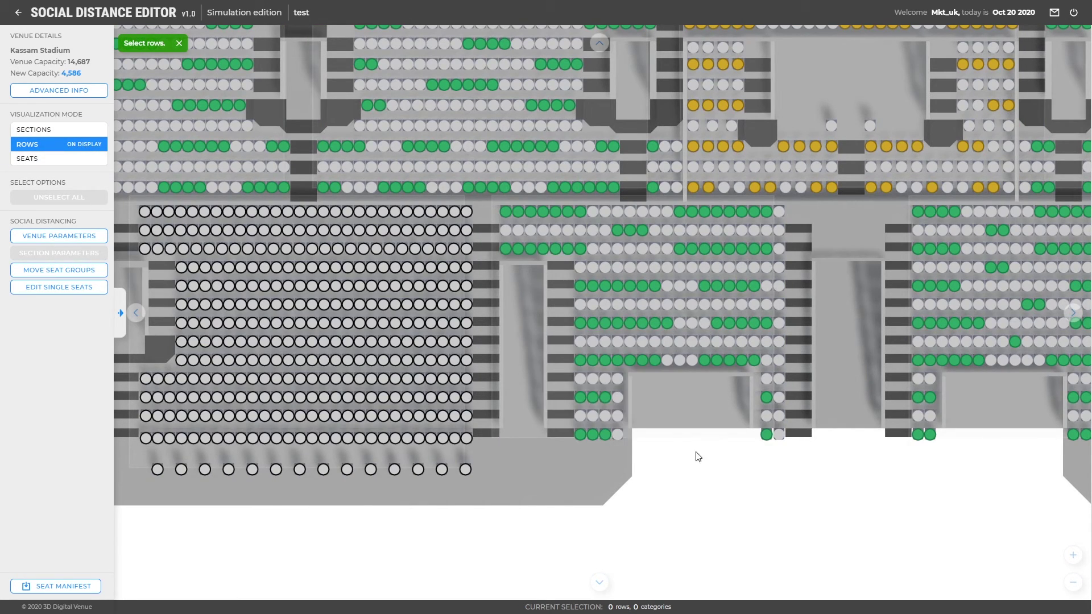
{"action": "left_click_drag", "start_coordinate": [884, 424], "coordinate": [618, 421]}
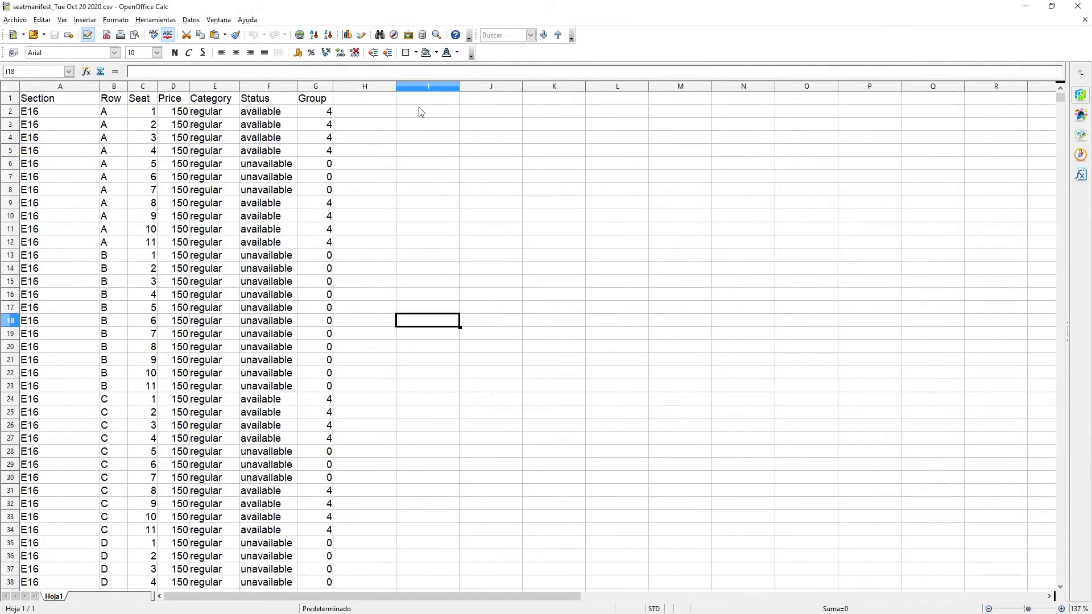
Scroll down through the section E16 seat rows in the seatmanifest CSV.
{"action": "scroll", "coordinate": [421, 111], "scroll_direction": "down", "scroll_amount": 4}
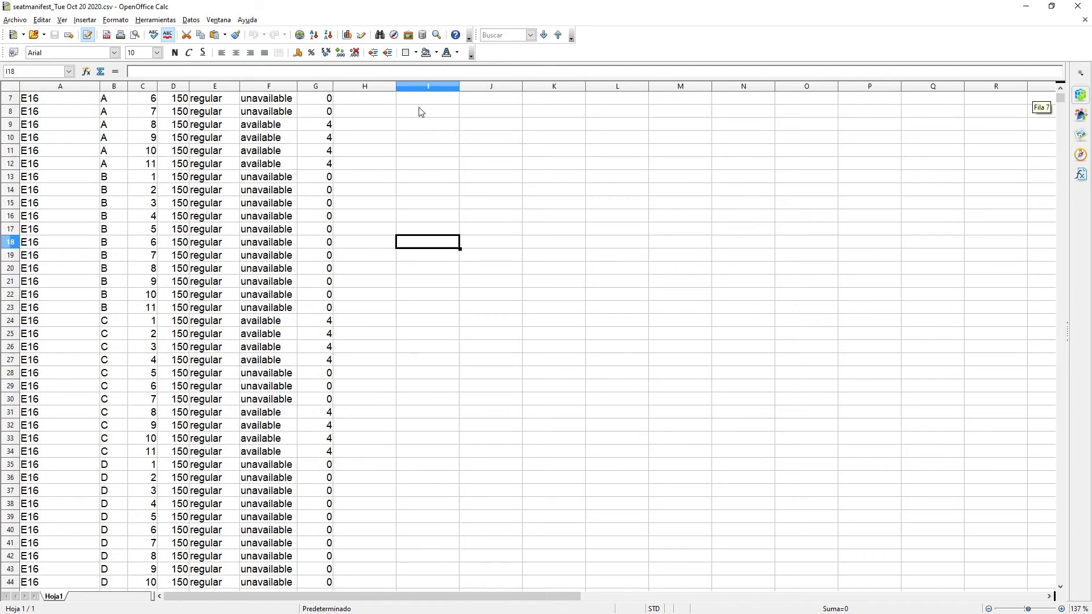
{"action": "scroll", "coordinate": [420, 112], "scroll_direction": "down", "scroll_amount": 5}
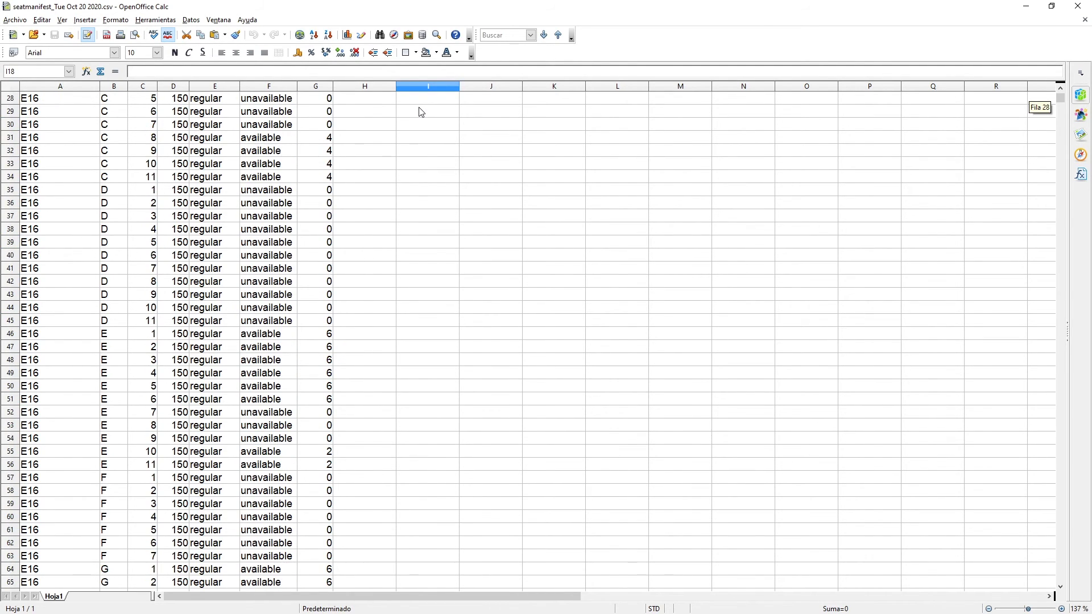
{"action": "scroll", "coordinate": [420, 112], "scroll_direction": "down", "scroll_amount": 9}
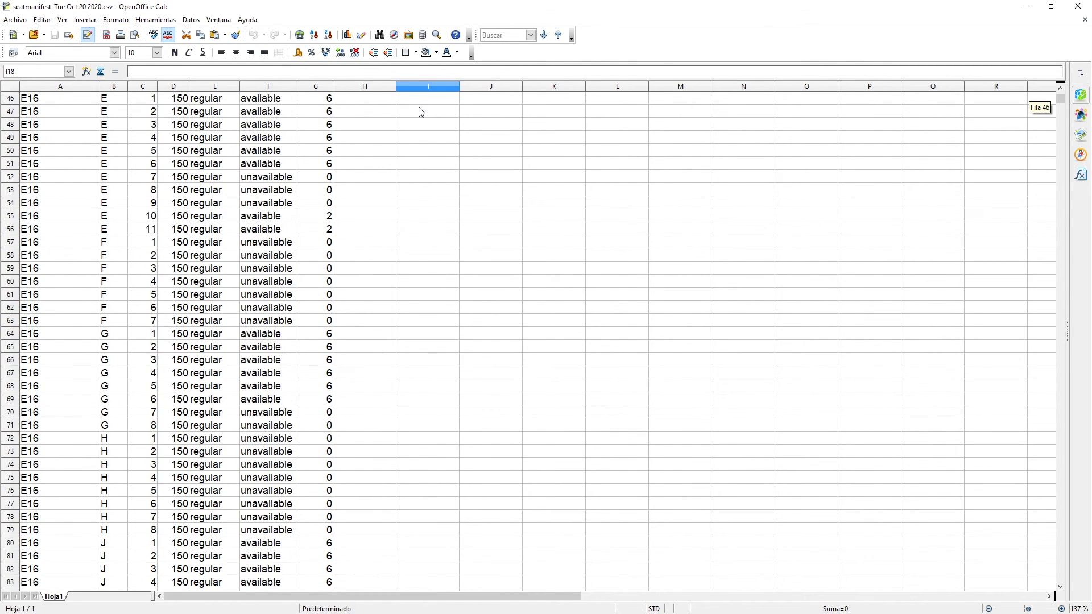
{"action": "scroll", "coordinate": [421, 112], "scroll_direction": "down", "scroll_amount": 8}
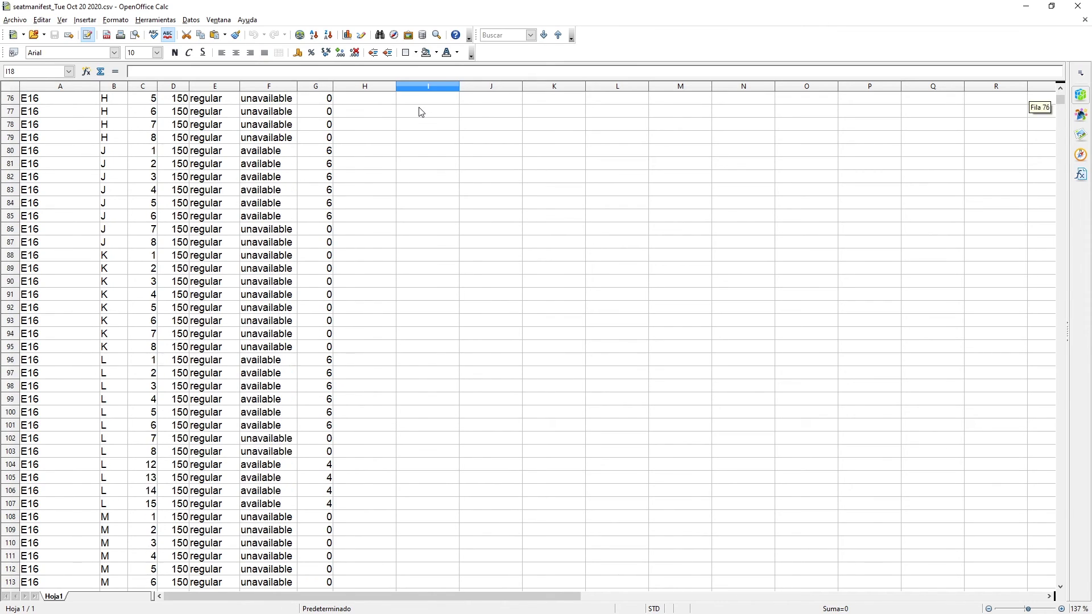
{"action": "scroll", "coordinate": [421, 111], "scroll_direction": "down", "scroll_amount": 6}
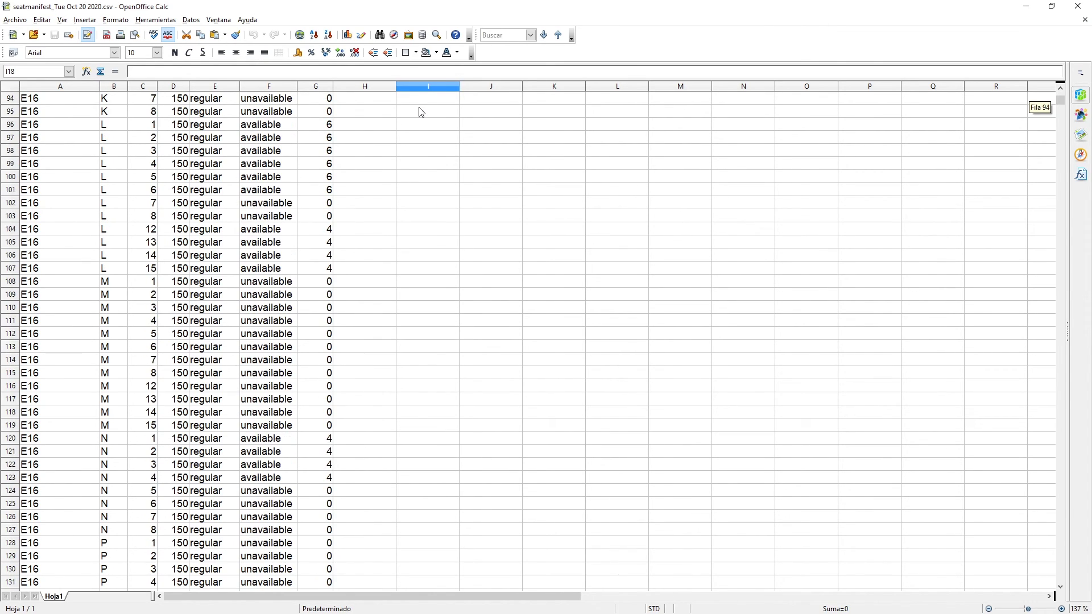